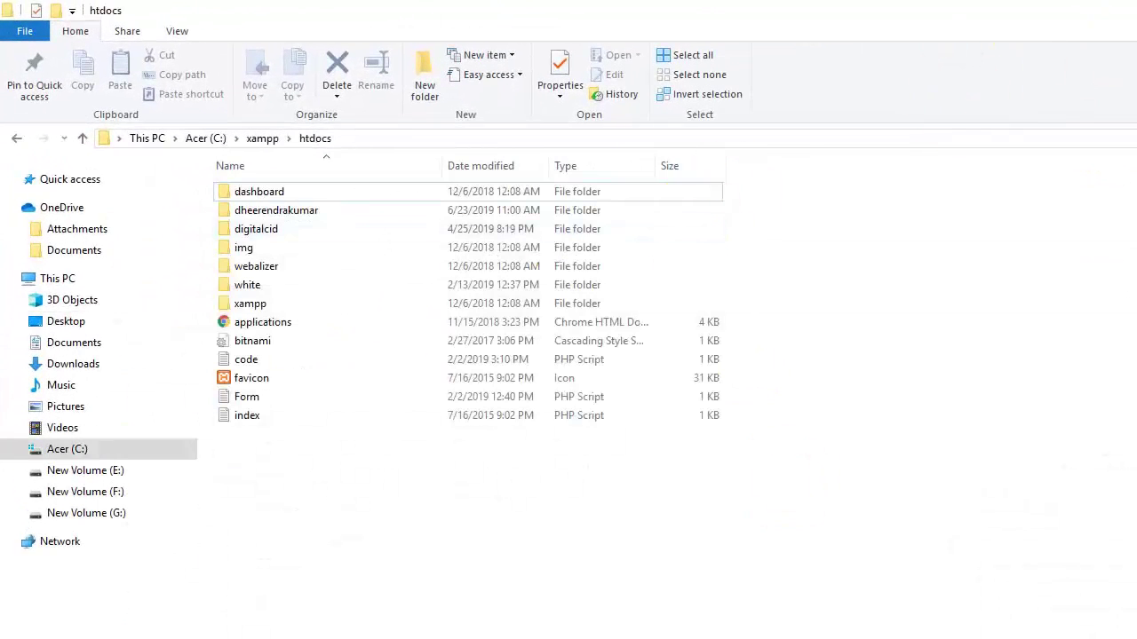
# Copy the wordpress-5.2.4 folder from the desktop into C:\xampp\htdocs
pyautogui.press('super+d')
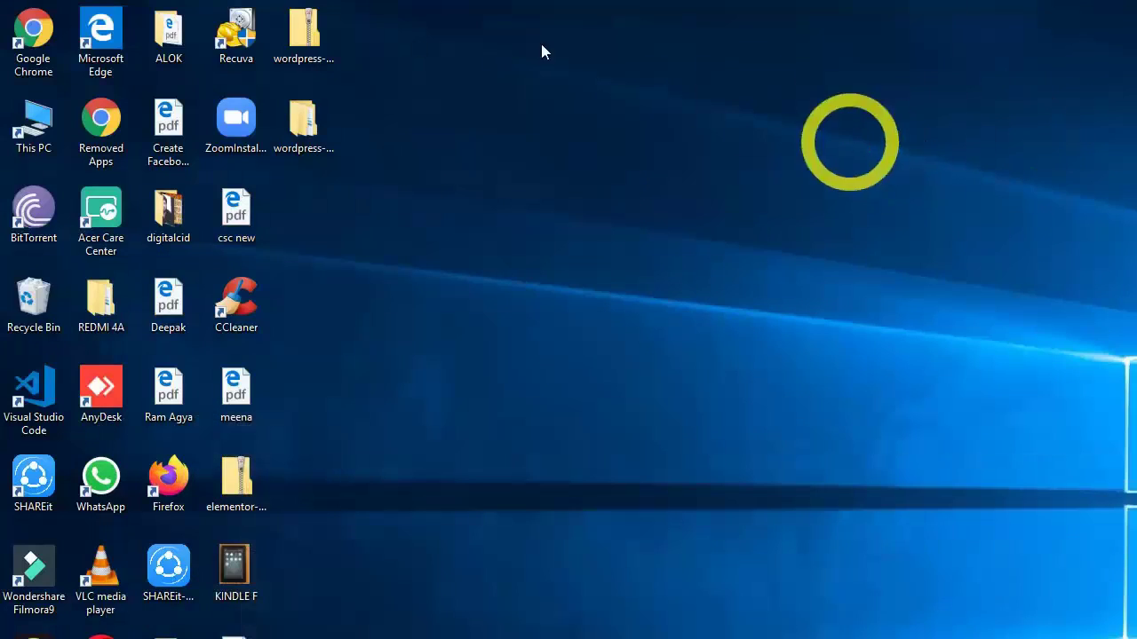
pyautogui.rightClick(318, 133)
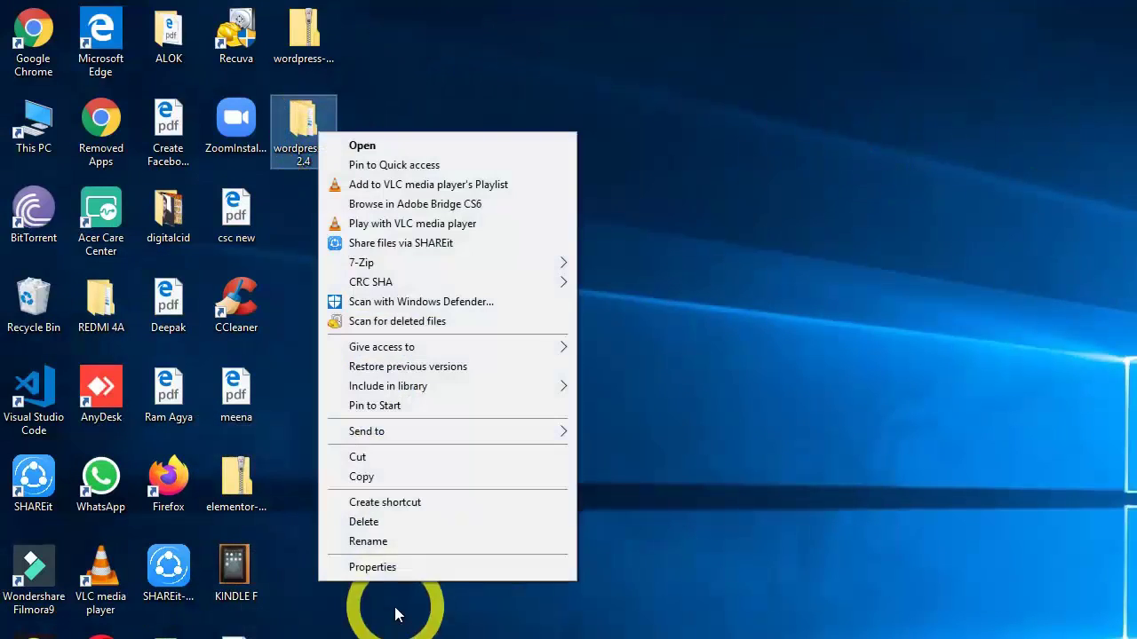
pyautogui.click(392, 476)
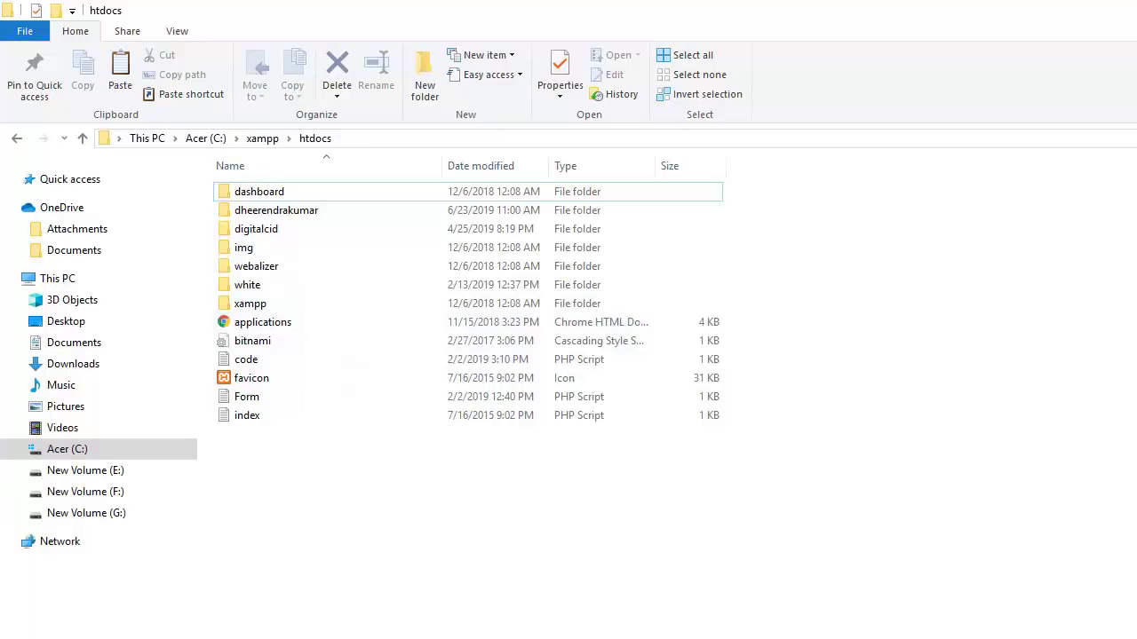
pyautogui.hotkey('ctrl', 'v')
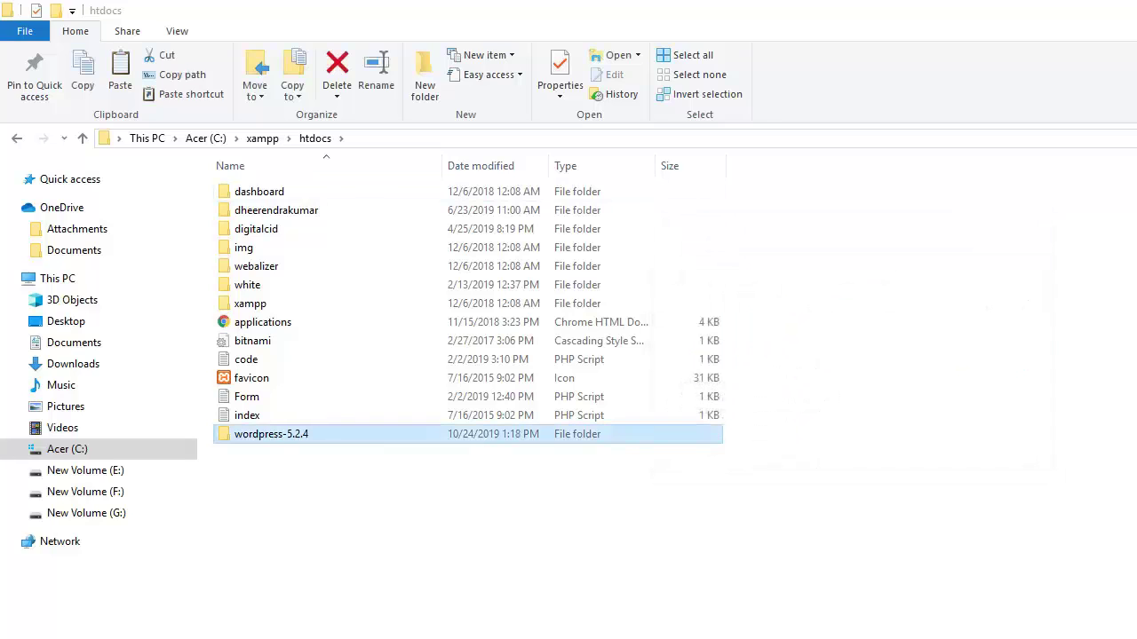
pyautogui.click(622, 611)
pyautogui.click(311, 602)
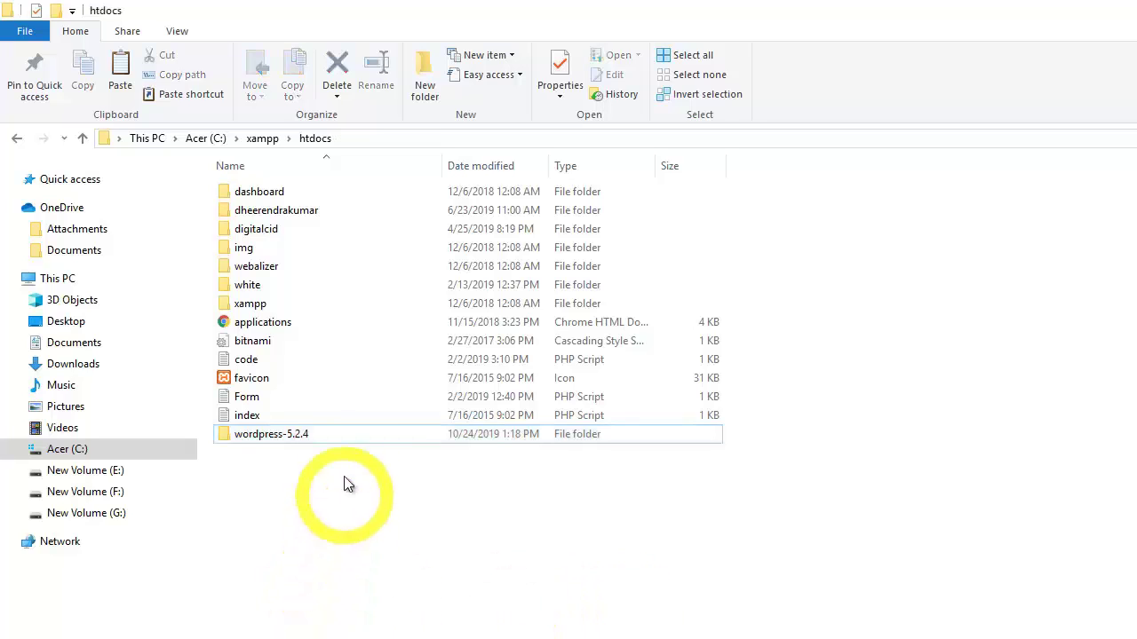
# Rename the pasted wordpress-5.2.4 folder in htdocs as govtjobs
pyautogui.rightClick(351, 440)
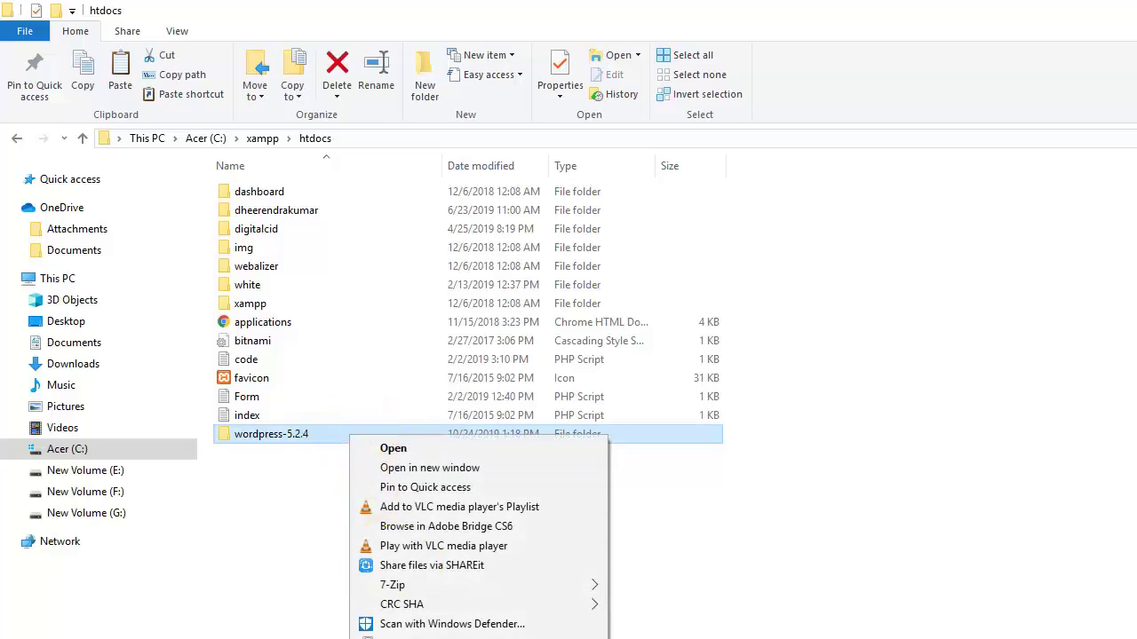
pyautogui.write('m')
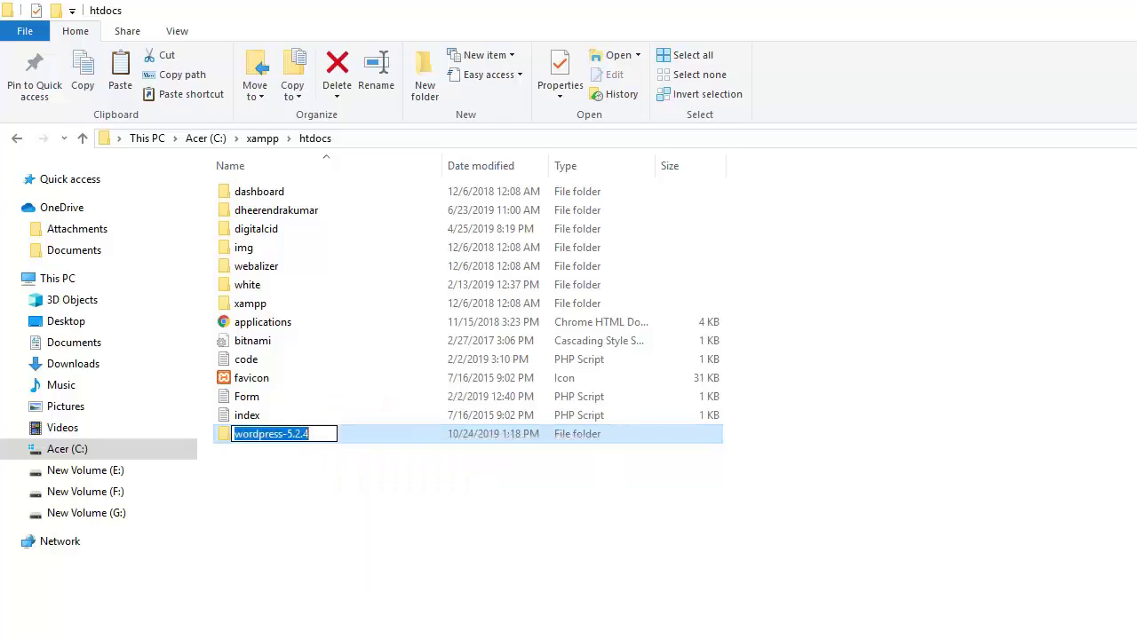
pyautogui.write('govtjobs')
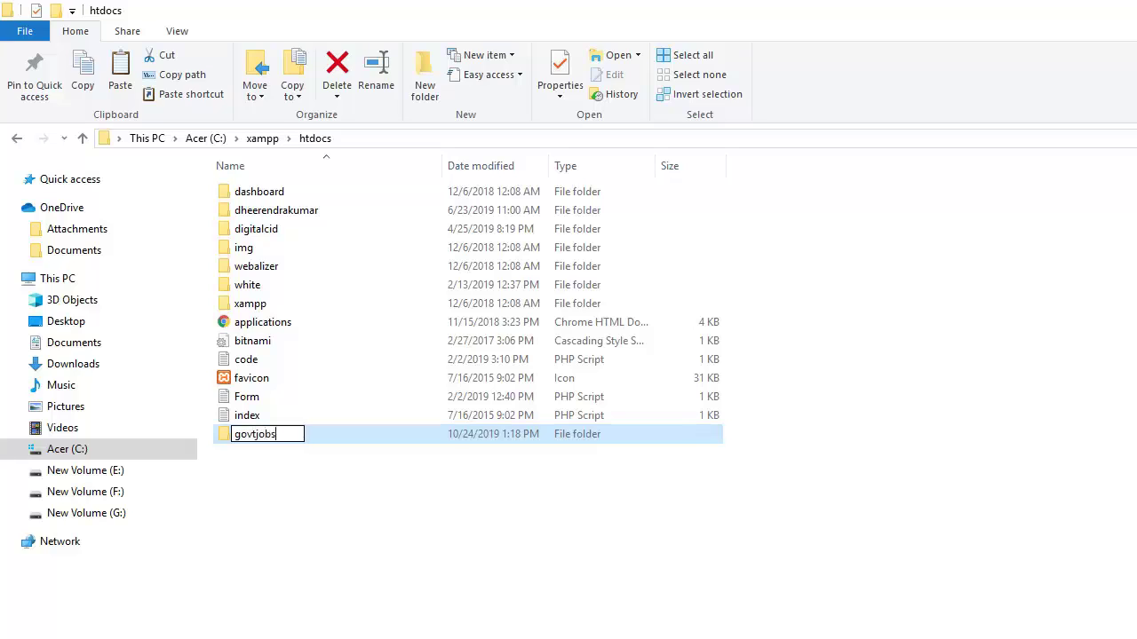
pyautogui.press('Return')
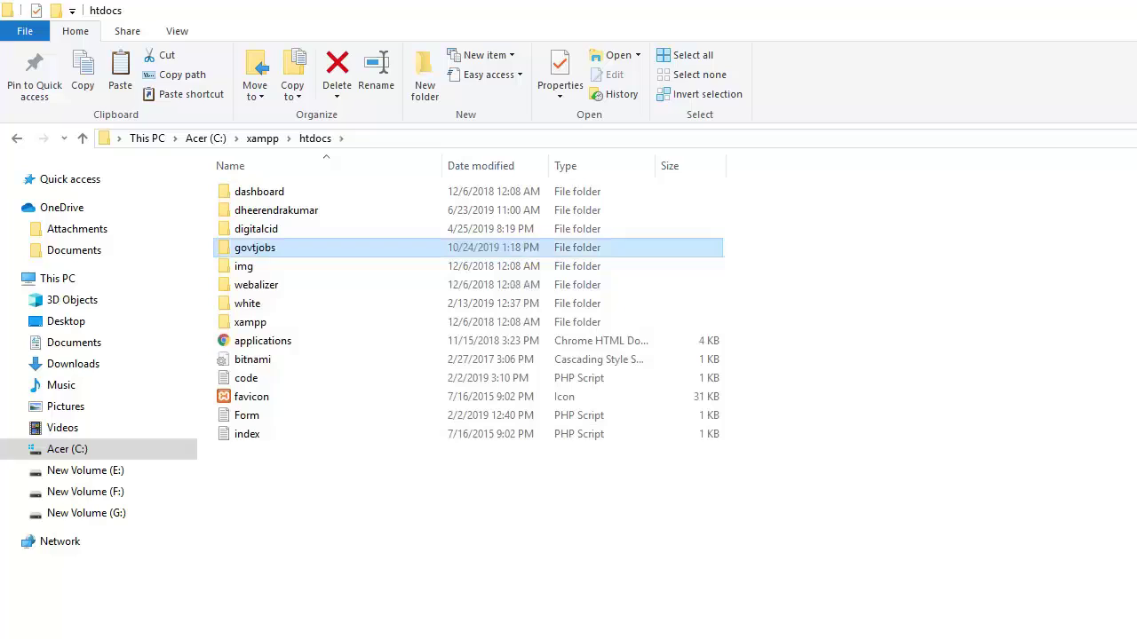
pyautogui.click(779, 622)
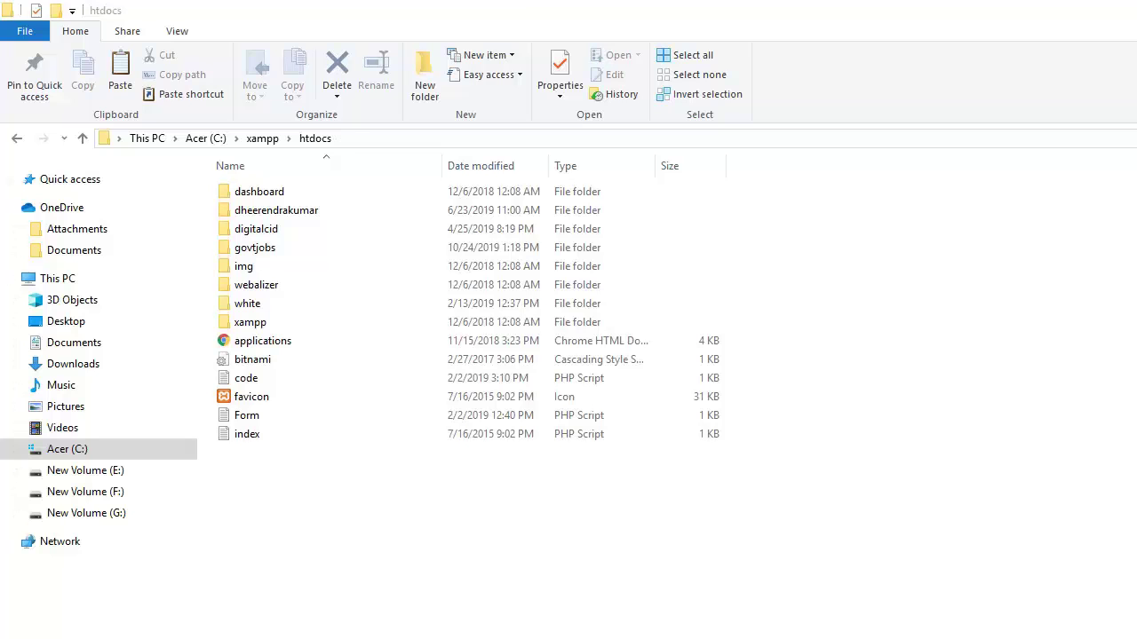
pyautogui.press('super')
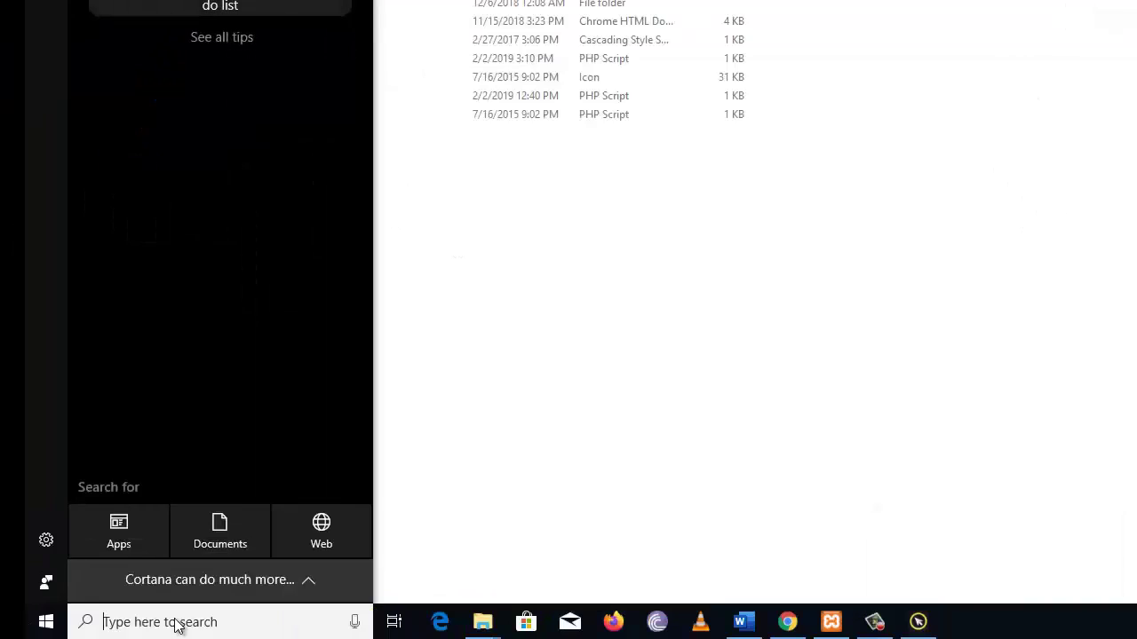
pyautogui.write('xampp')
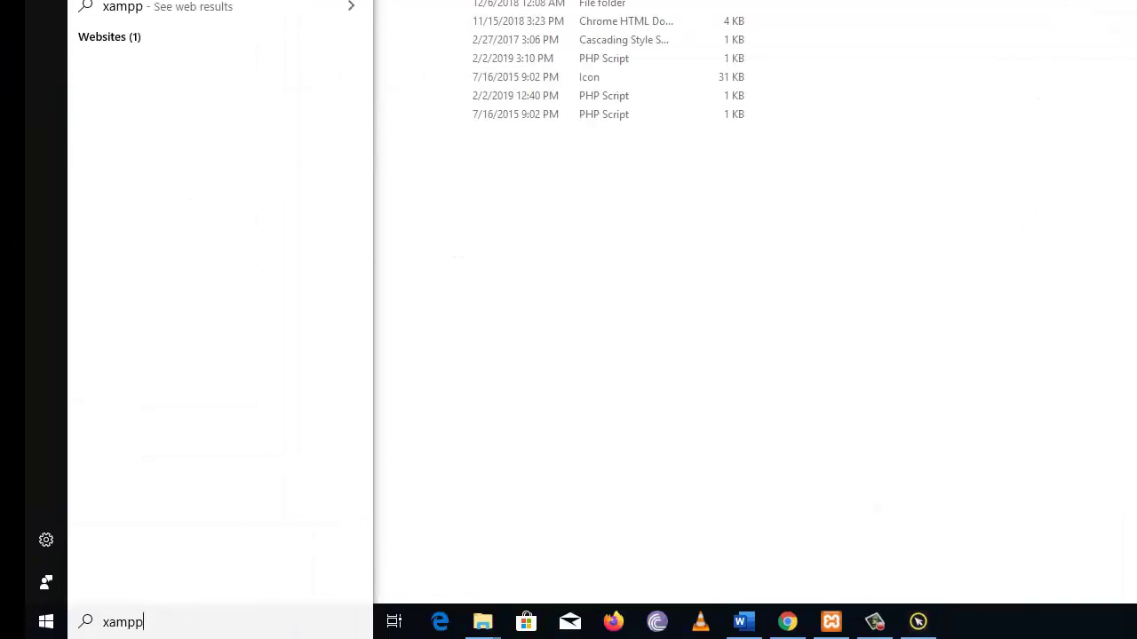
pyautogui.press('Escape')
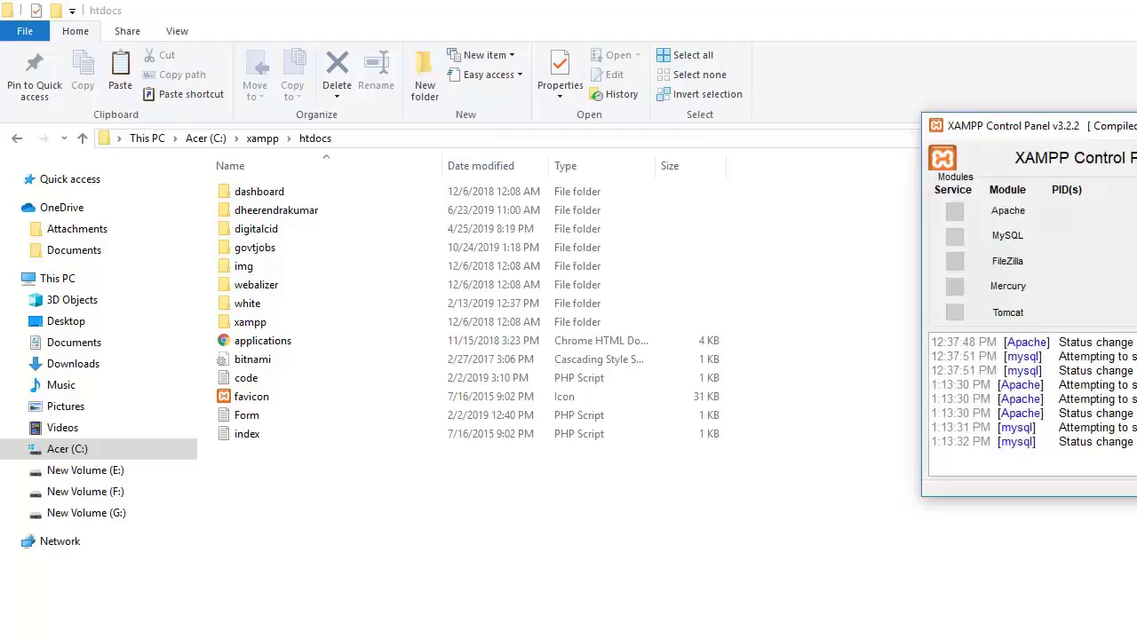
# Start the Apache and MySQL modules in the XAMPP Control Panel and allow Apache HTTP Server through the firewall on private networks
pyautogui.click(1136, 212)
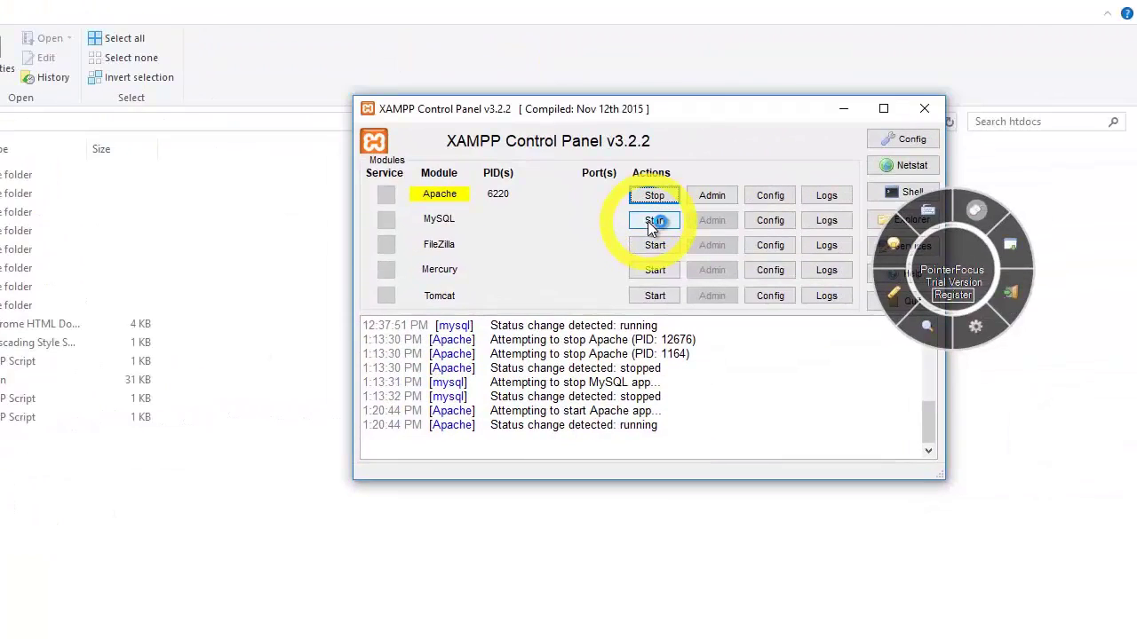
pyautogui.click(652, 222)
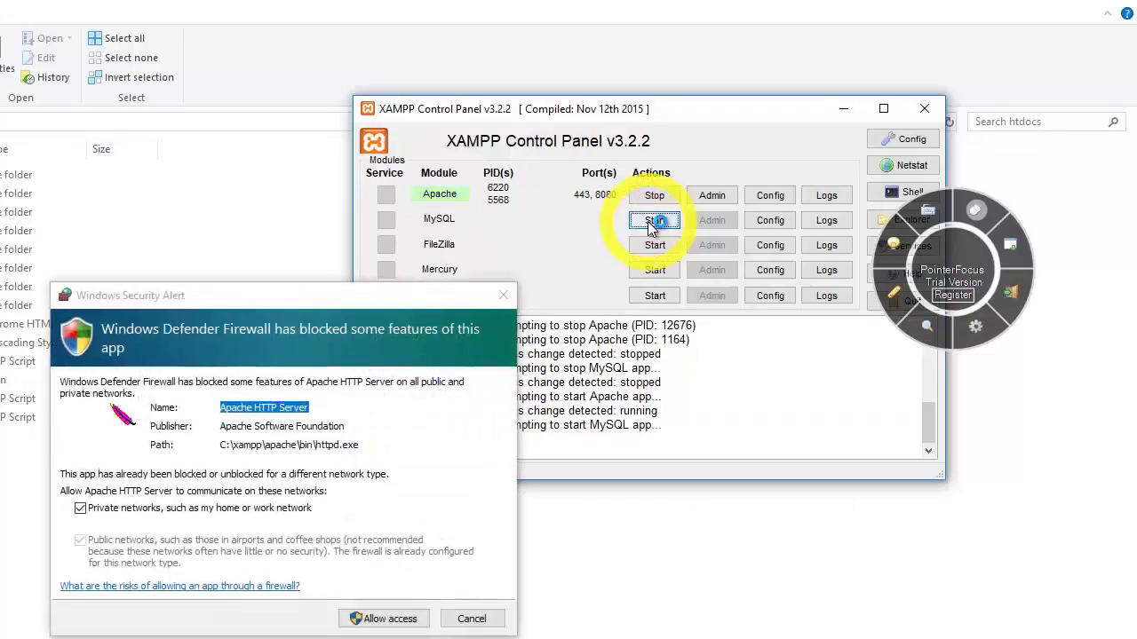
pyautogui.click(386, 621)
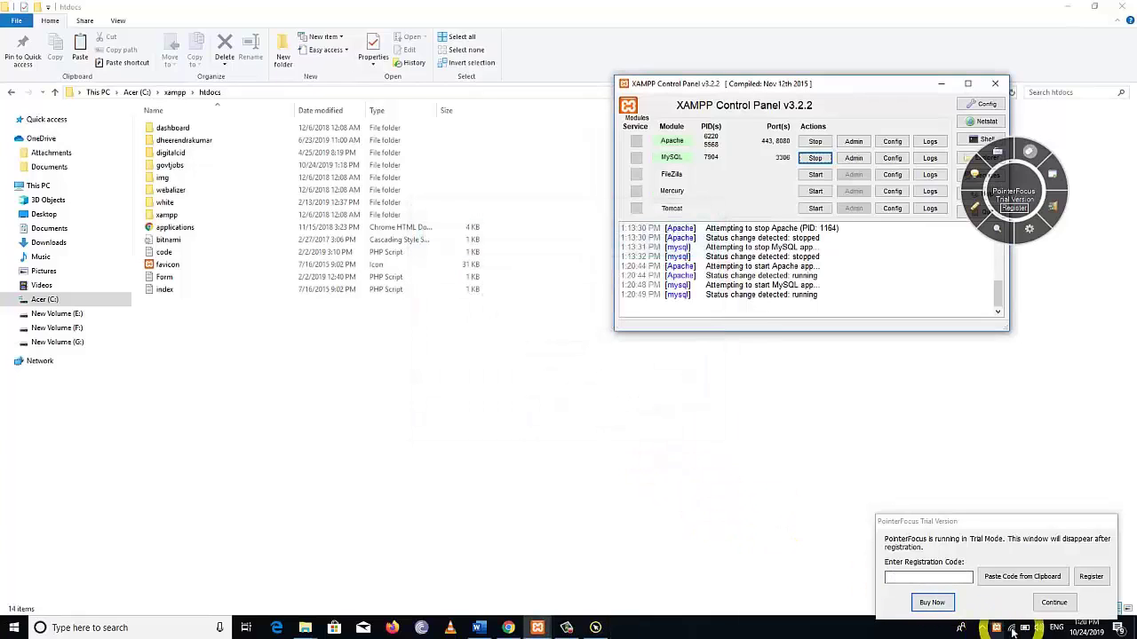
pyautogui.click(1012, 629)
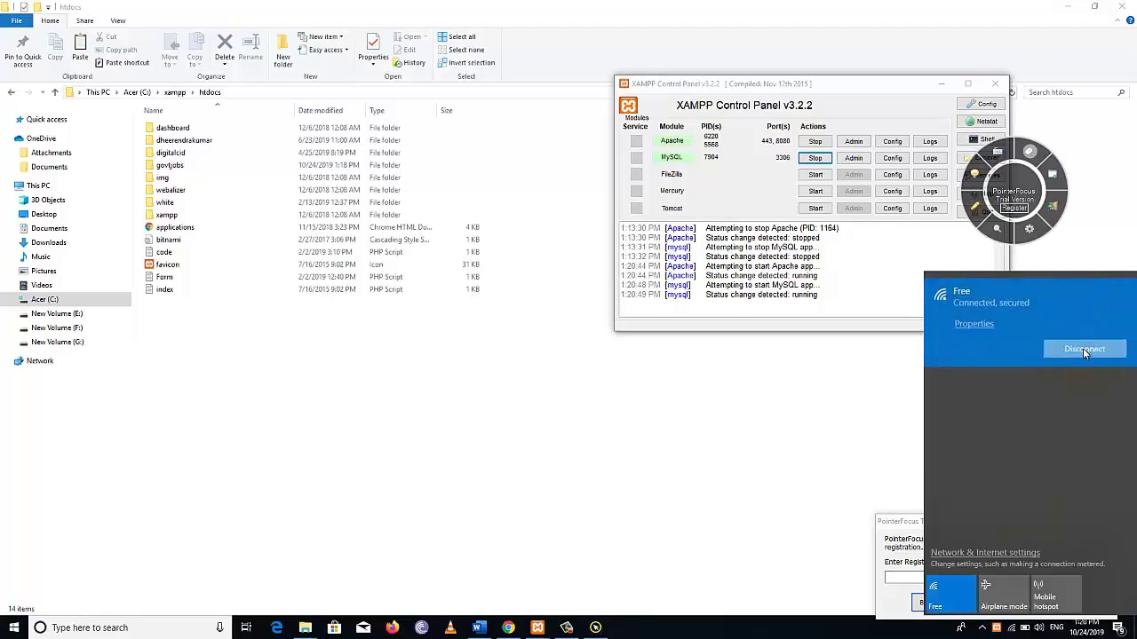
pyautogui.click(607, 511)
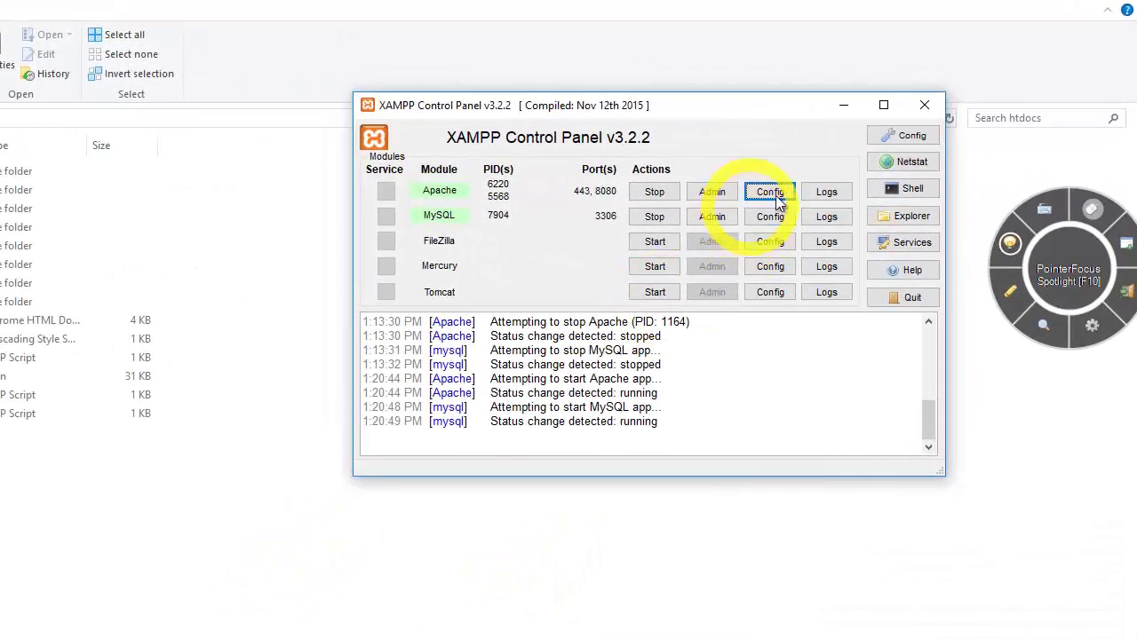
# Open Apache's httpd.conf, search it for 80 to check the Listen port line, and close the file
pyautogui.click(778, 201)
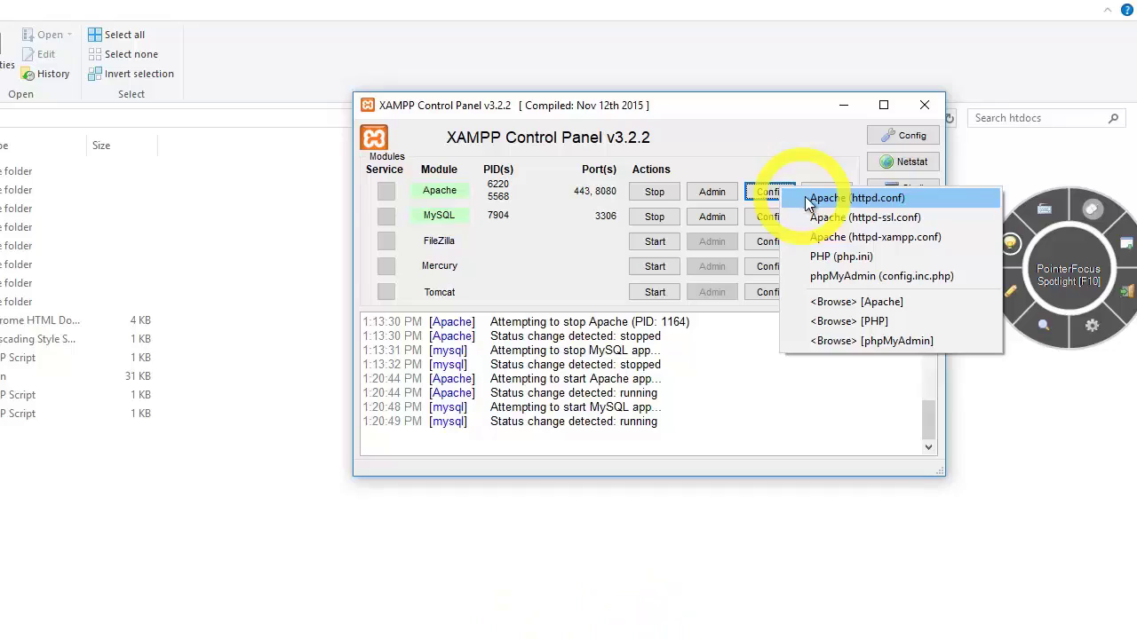
pyautogui.click(806, 199)
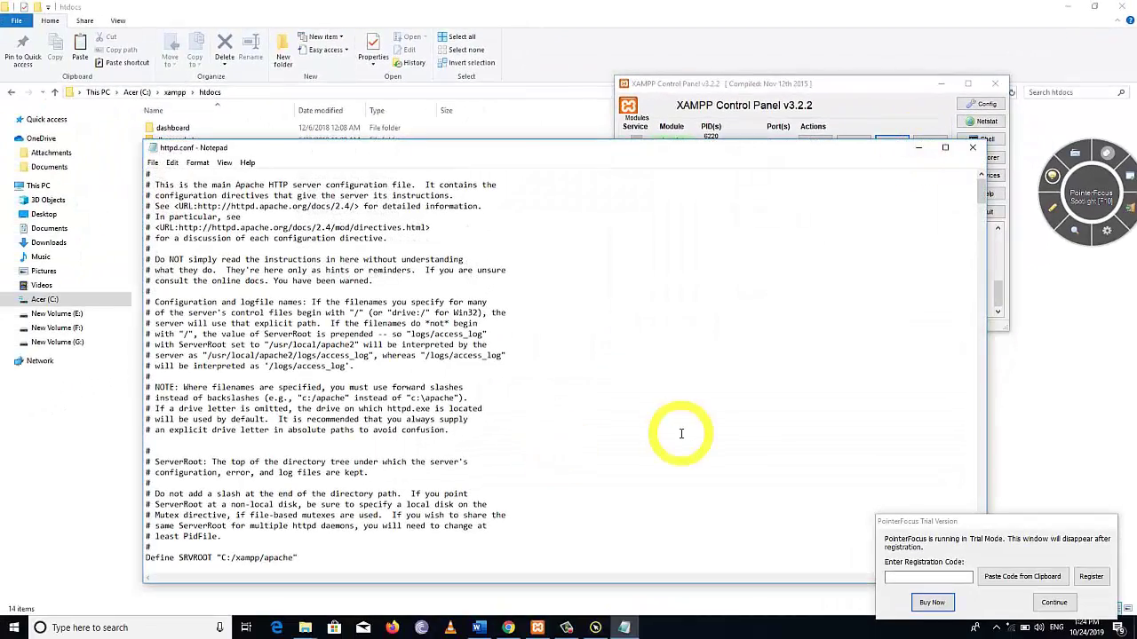
pyautogui.hotkey('ctrl', 'f')
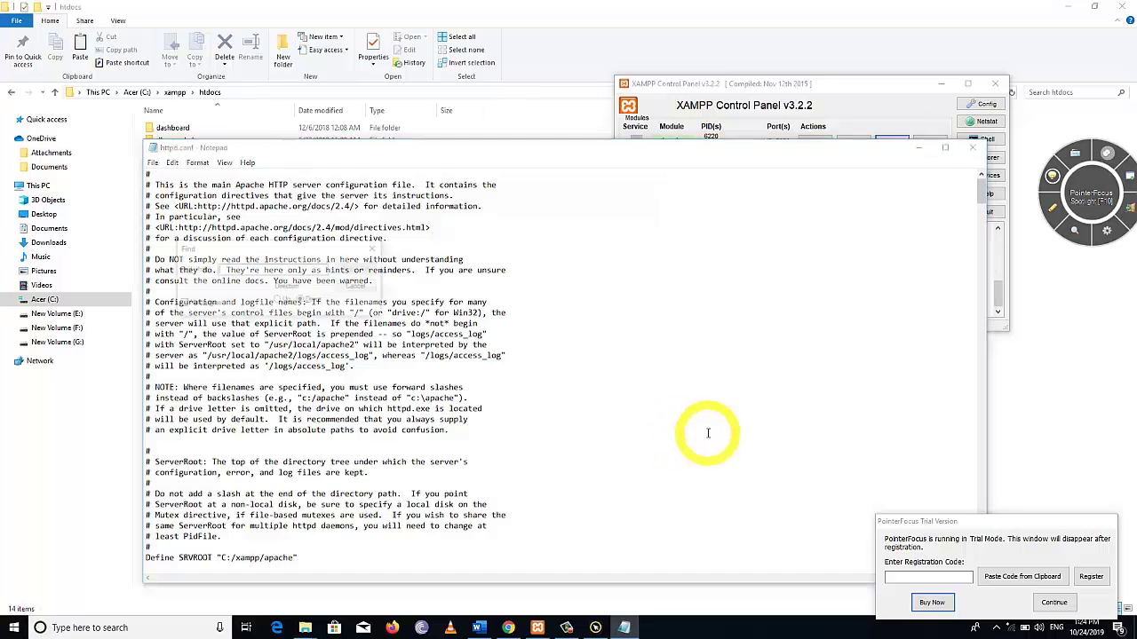
pyautogui.write('80')
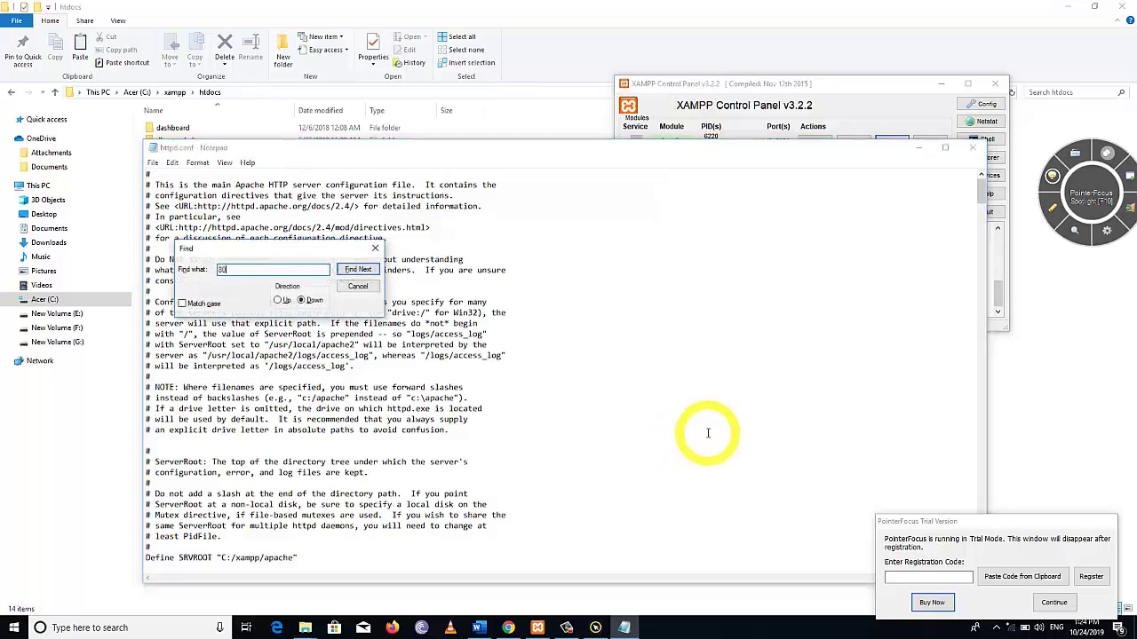
pyautogui.press('Return')
pyautogui.press('Return')
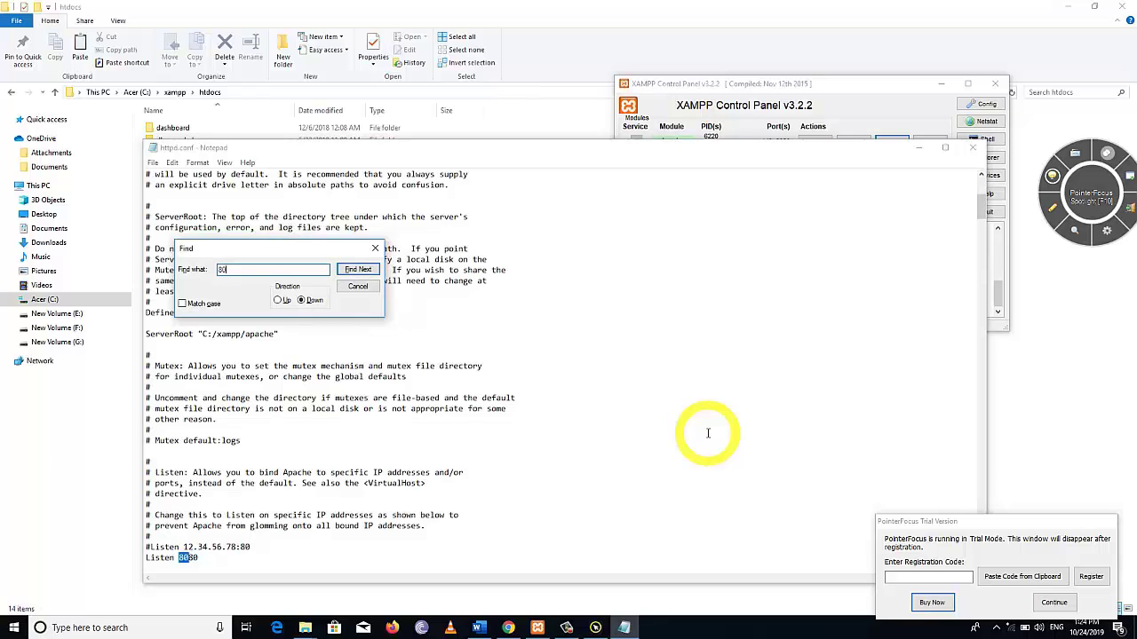
pyautogui.click(302, 568)
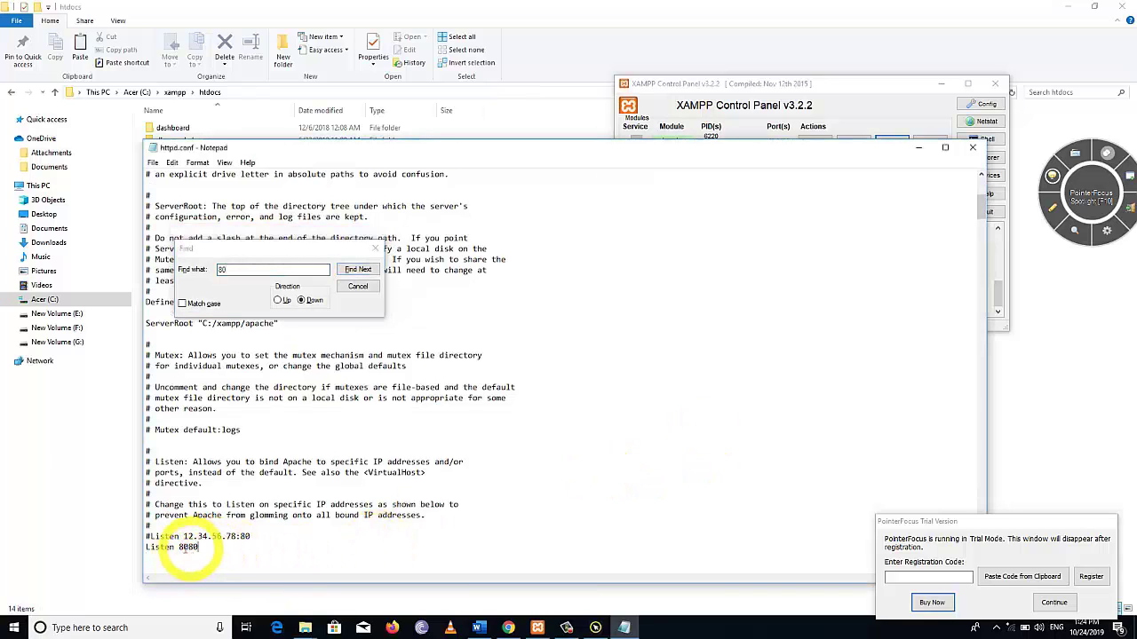
pyautogui.click(974, 147)
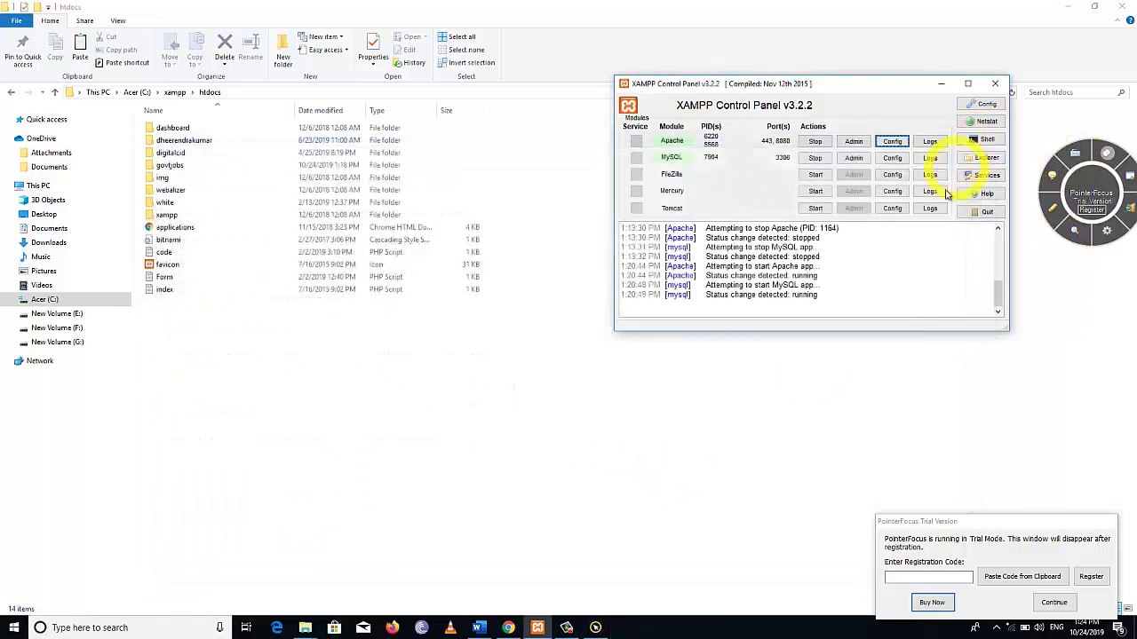
# Switch to Chrome and bring up the already open XAMPP welcome page at localhost:8080
pyautogui.click(757, 347)
pyautogui.click(508, 628)
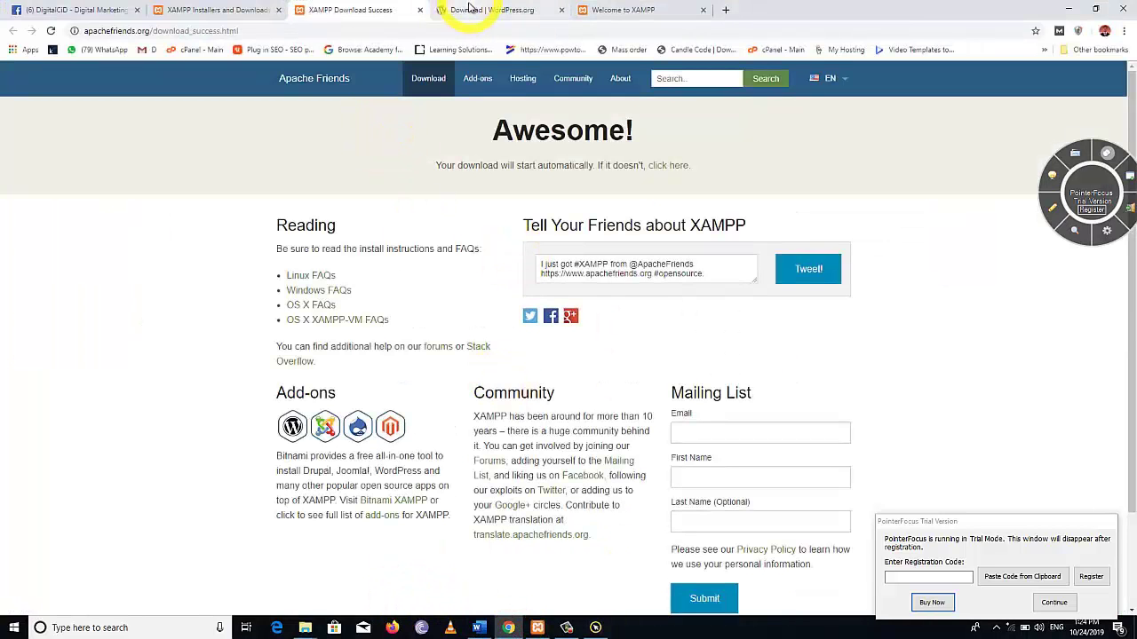
pyautogui.click(460, 10)
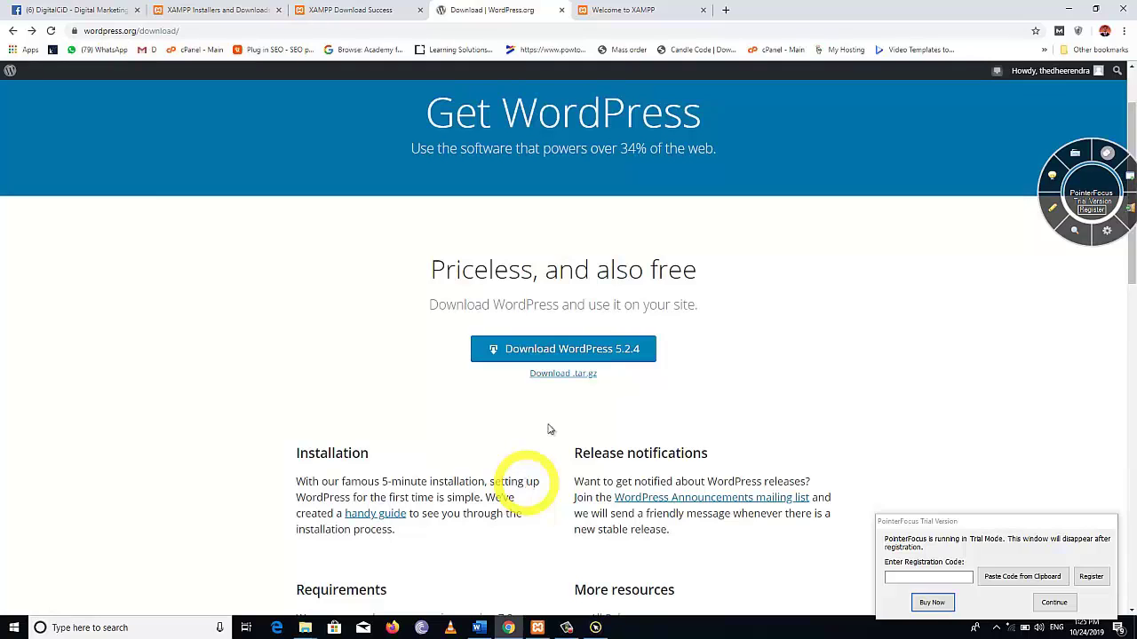
pyautogui.click(604, 10)
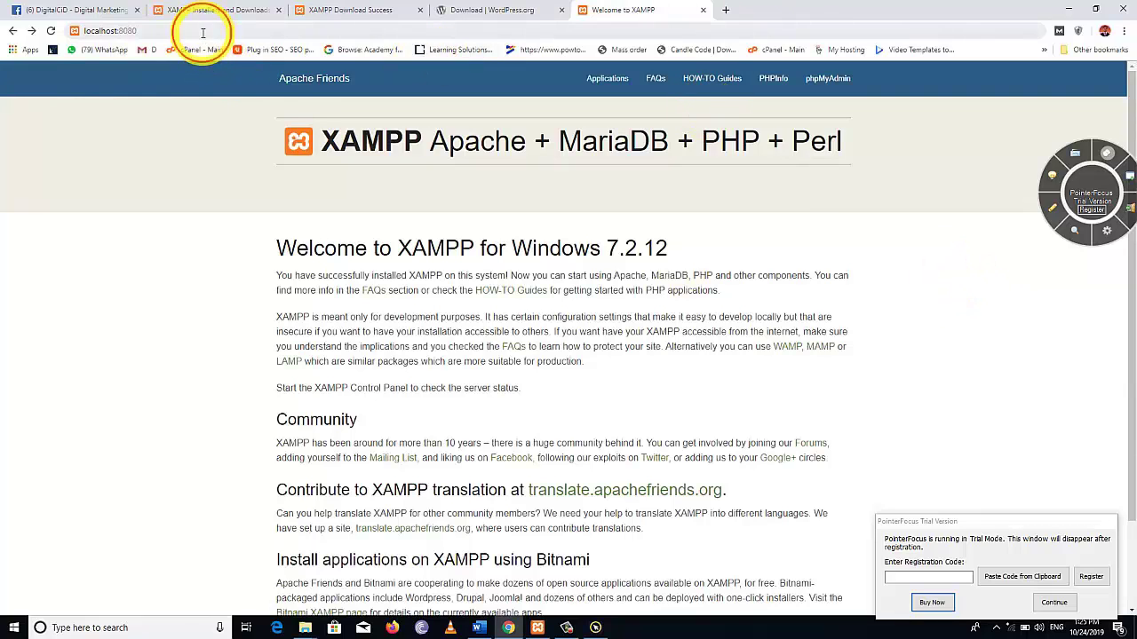
# Copy the localhost:8080 address into a new browser tab, append /govtjobs, and load the page
pyautogui.click(162, 32)
pyautogui.moveTo(163, 32); pyautogui.dragTo(73, 40)
pyautogui.hotkey('ctrl', 'c')
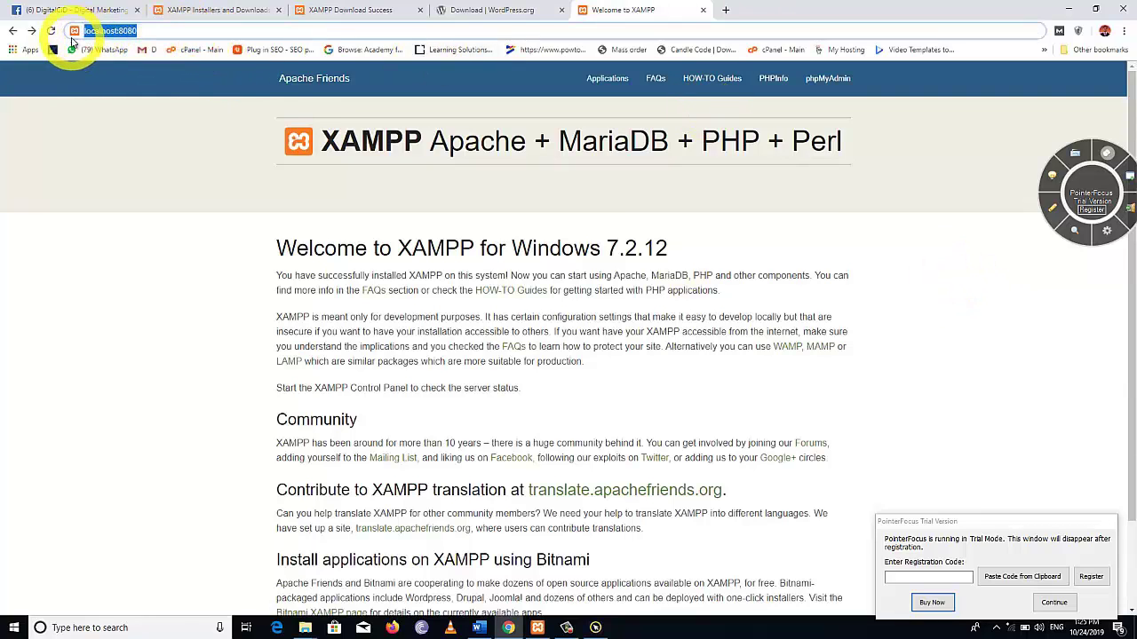
pyautogui.click(727, 10)
pyautogui.hotkey('ctrl', 'v')
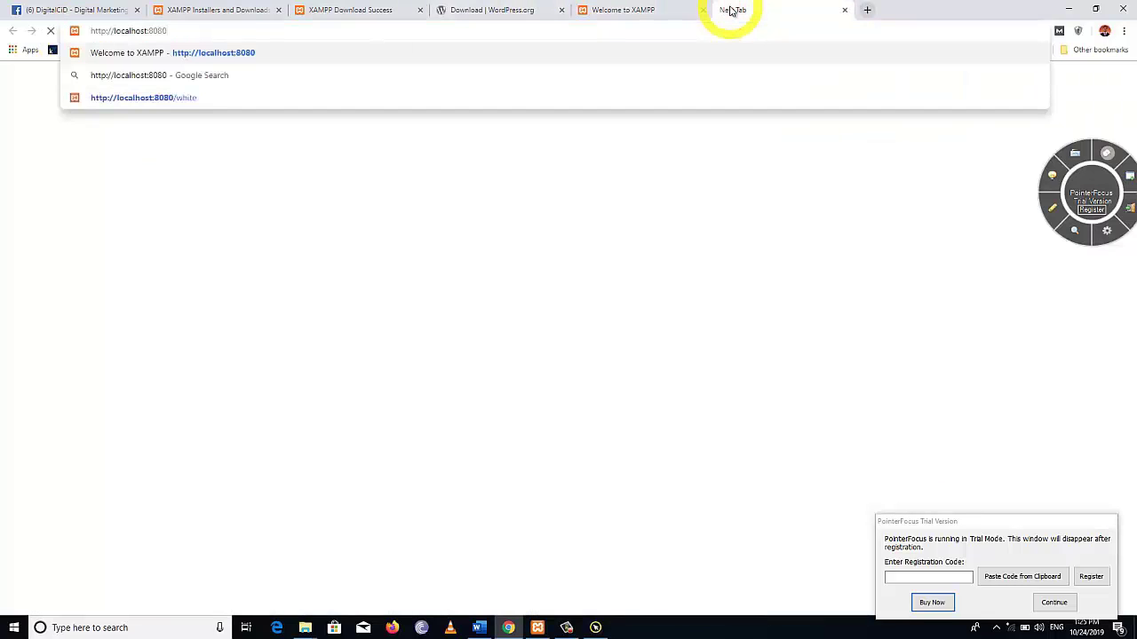
pyautogui.write('/')
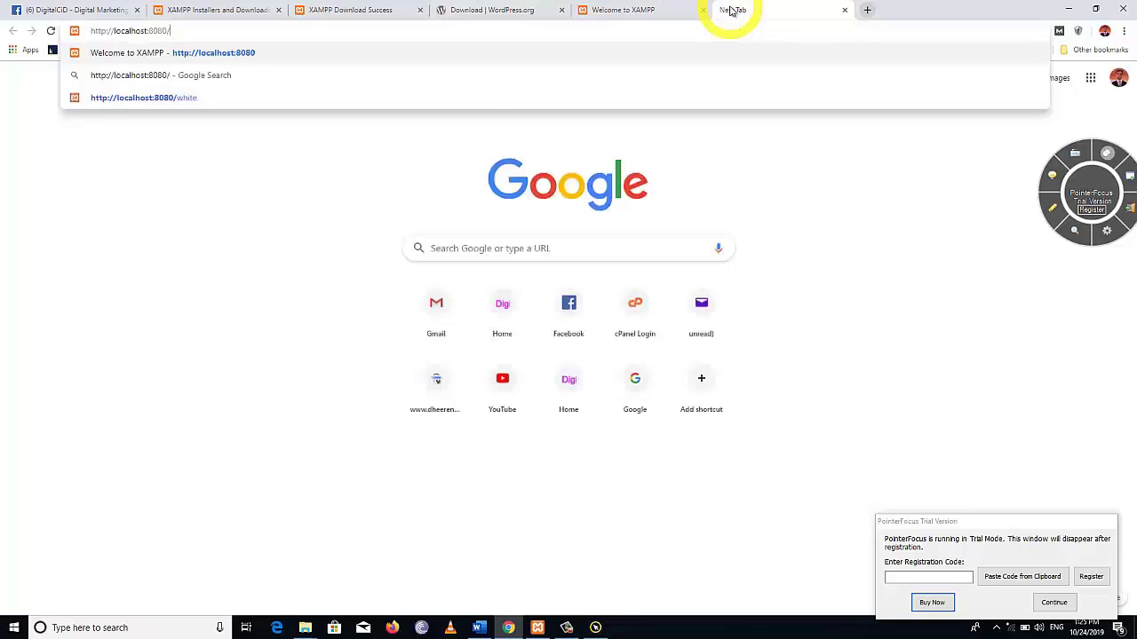
pyautogui.write('govtjobs')
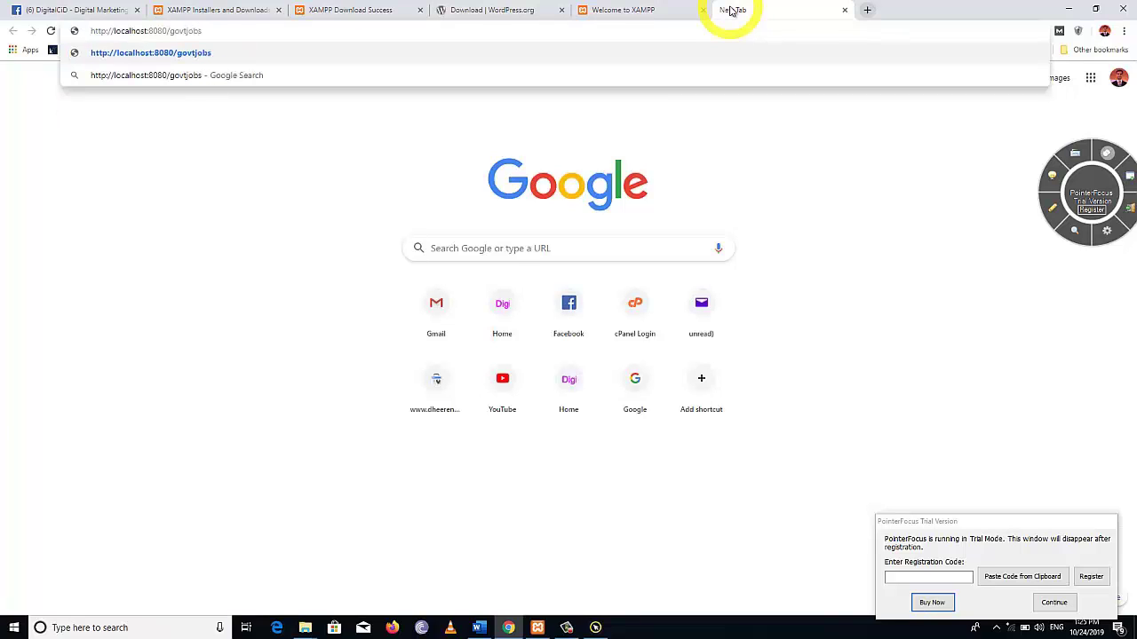
pyautogui.press('Return')
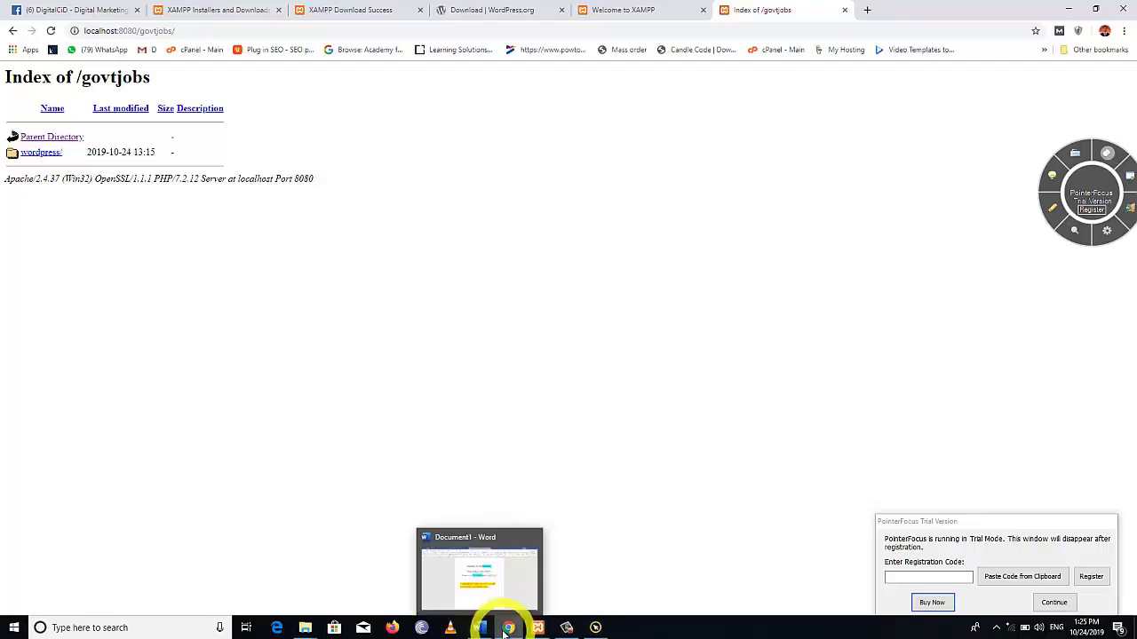
# Switch to File Explorer, open the wordpress folder inside htdocs\govtjobs, and copy all of its files and folders
pyautogui.moveTo(298, 626)
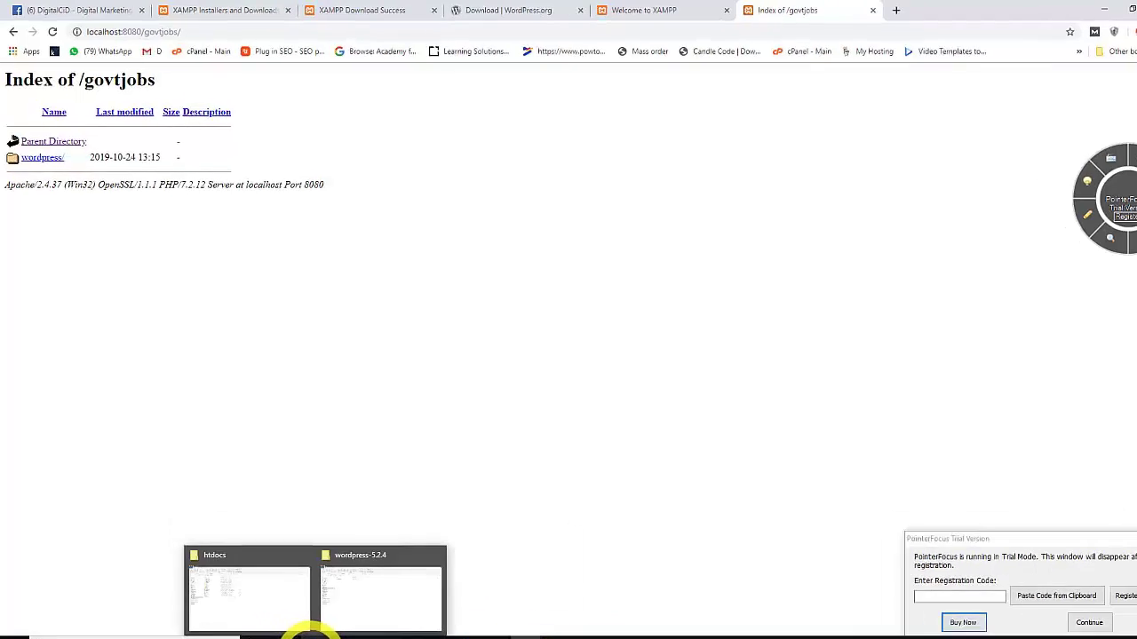
pyautogui.click(382, 569)
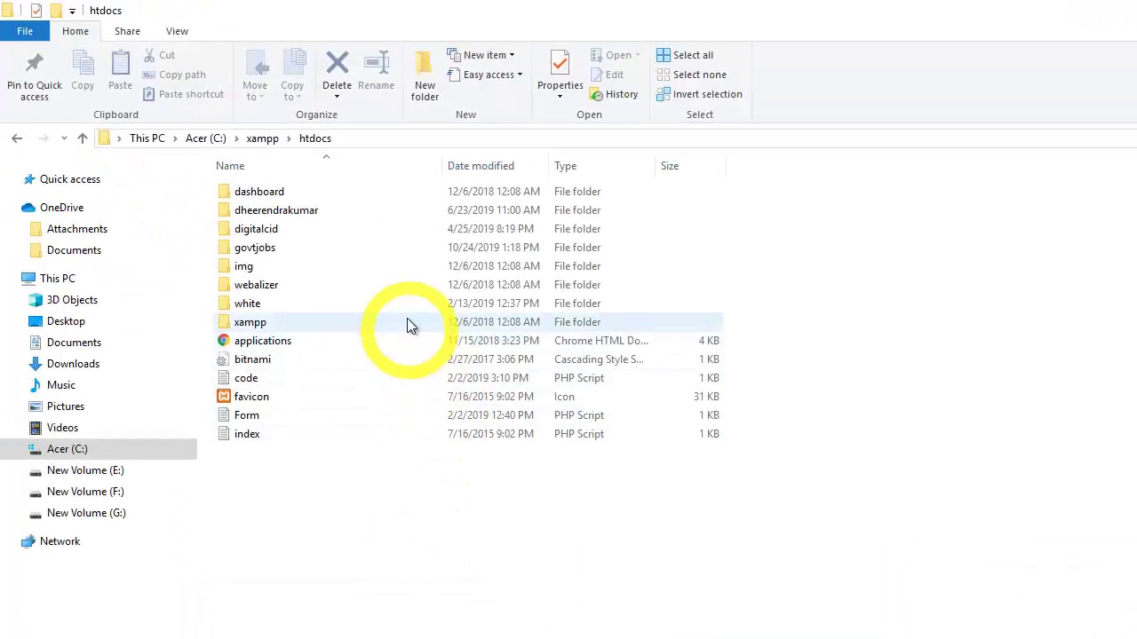
pyautogui.doubleClick(391, 248)
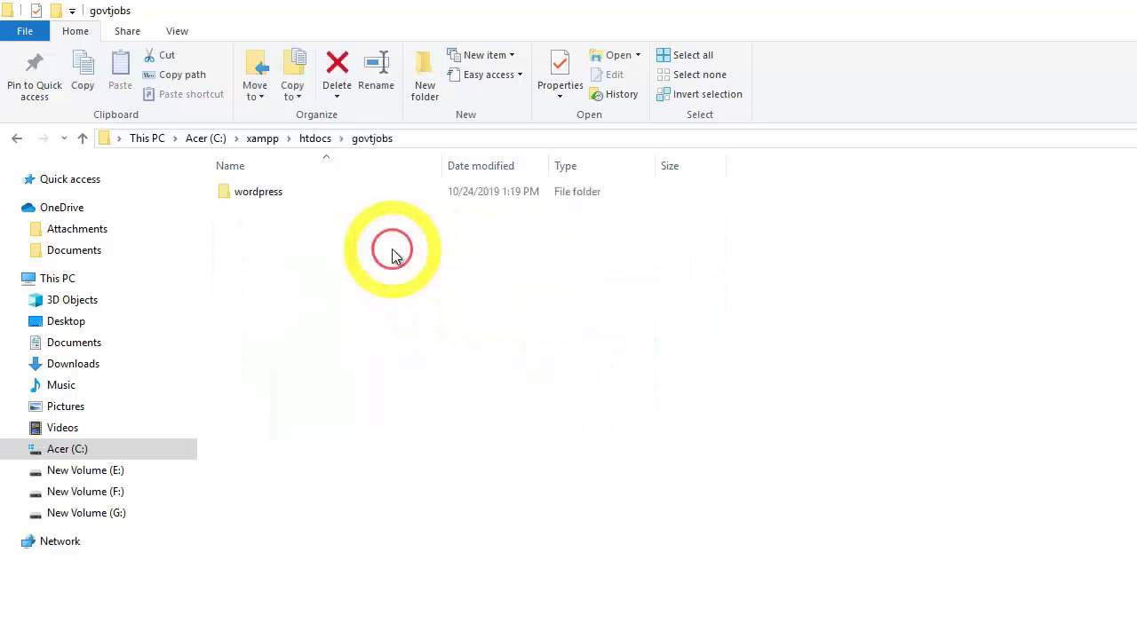
pyautogui.doubleClick(371, 194)
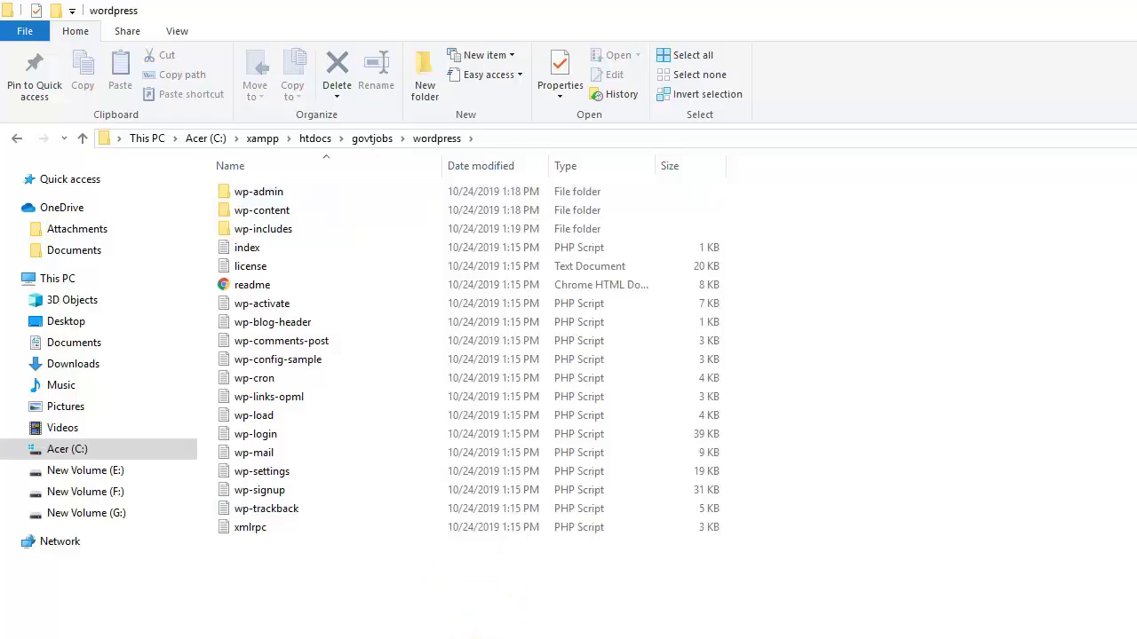
pyautogui.hotkey('ctrl', 'a')
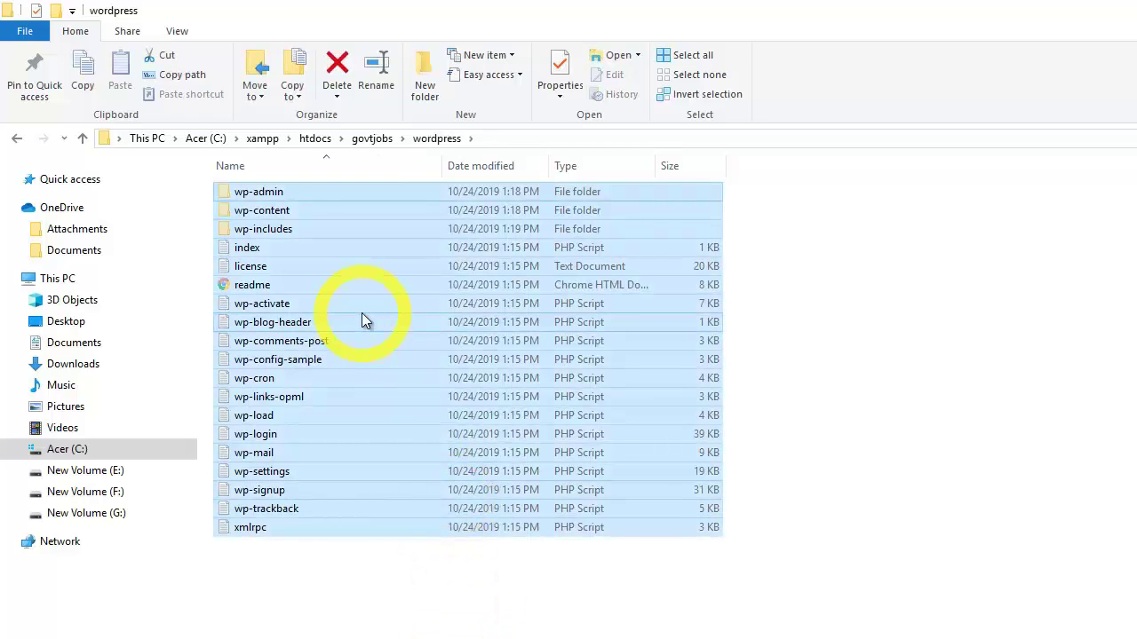
pyautogui.hotkey('ctrl', 'c')
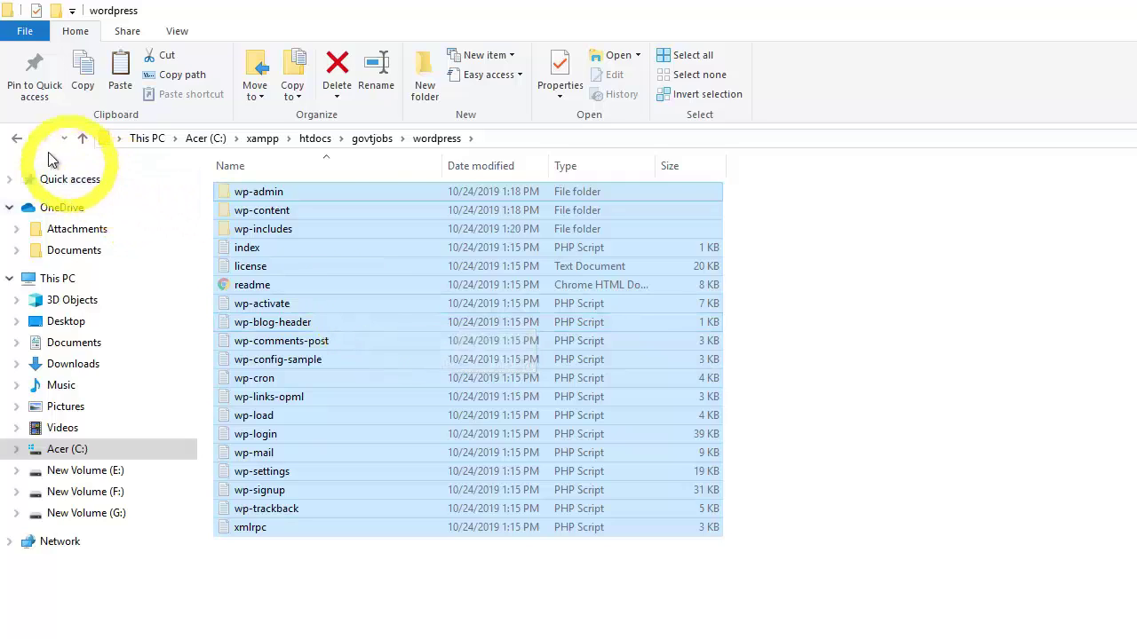
# Paste the copied WordPress files directly into the parent govtjobs folder
pyautogui.click(373, 139)
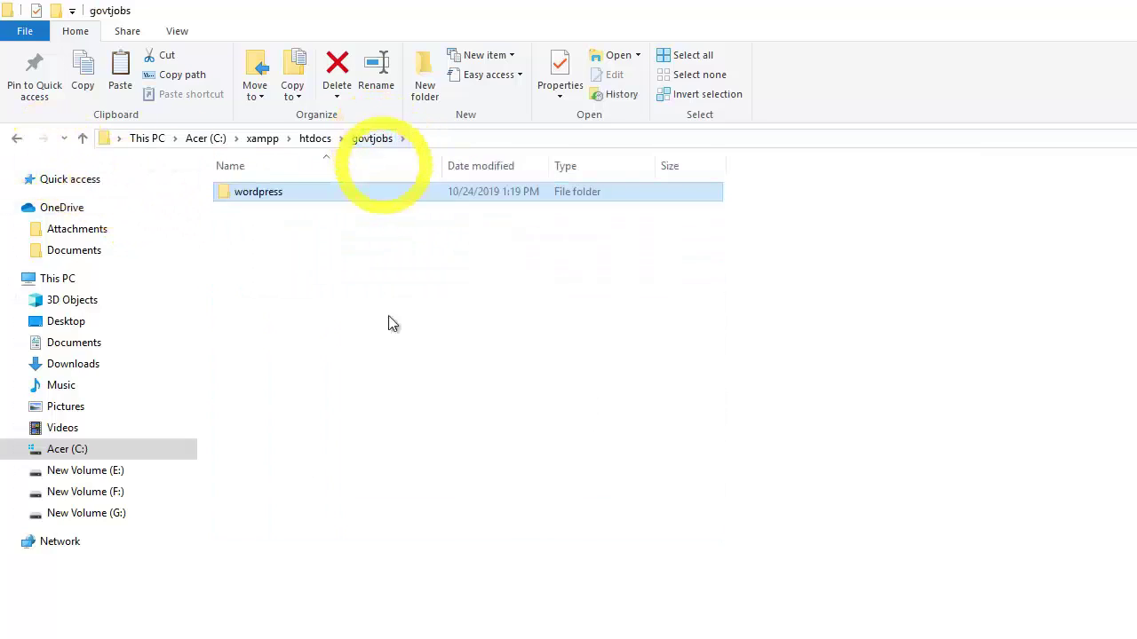
pyautogui.click(391, 356)
pyautogui.hotkey('ctrl', 'a')
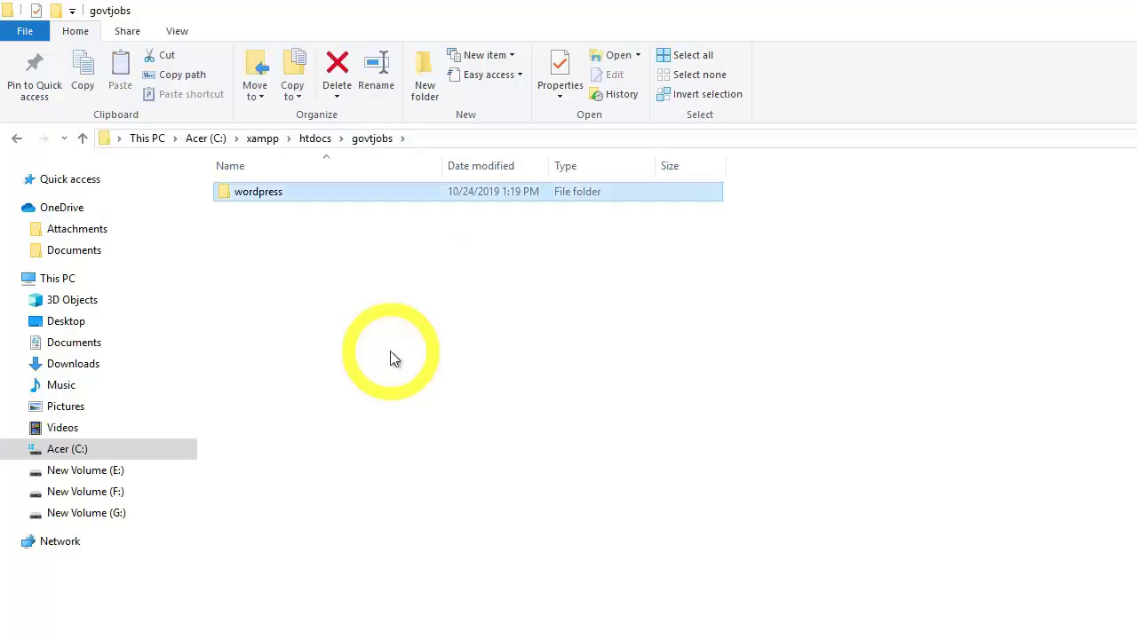
pyautogui.hotkey('ctrl', 'v')
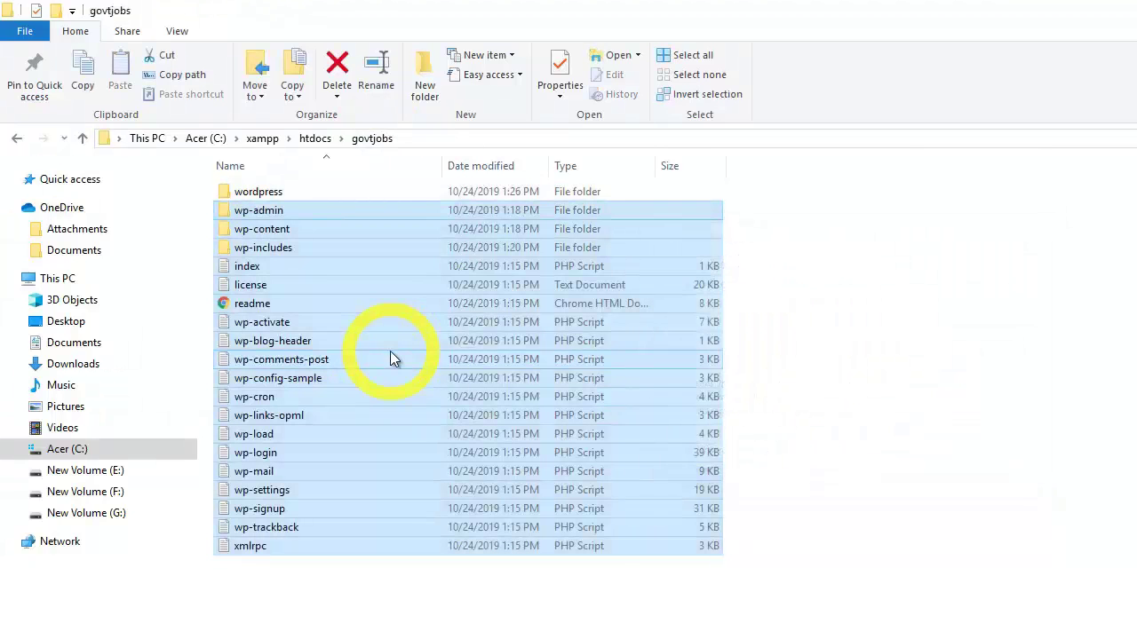
pyautogui.click(559, 586)
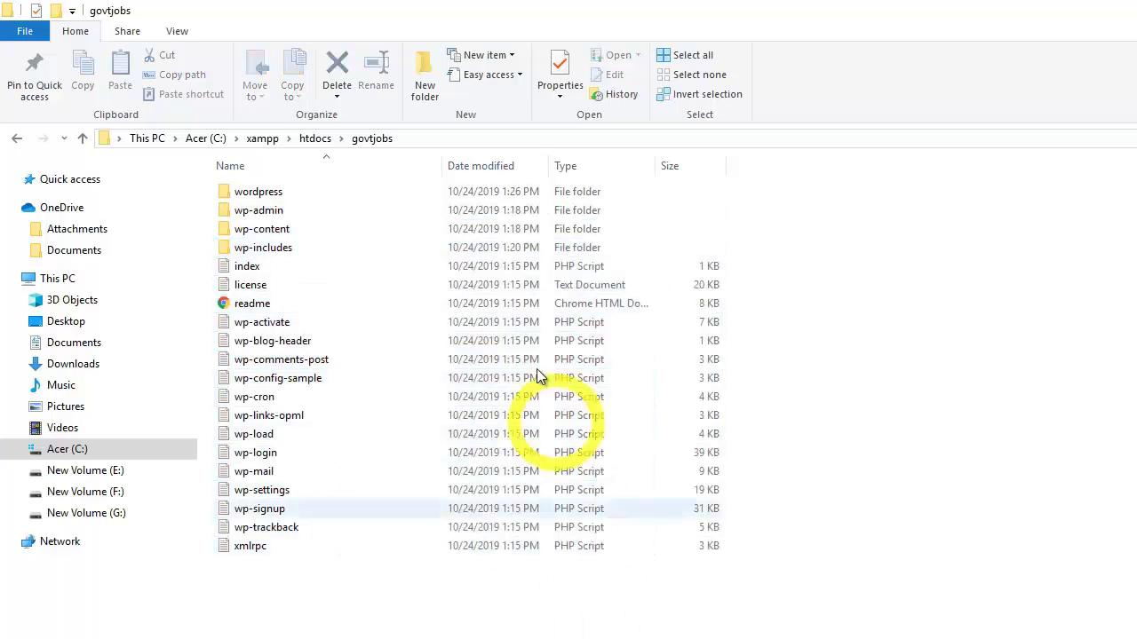
# Delete the redundant wordpress folder from govtjobs and close the File Explorer window
pyautogui.click(475, 195)
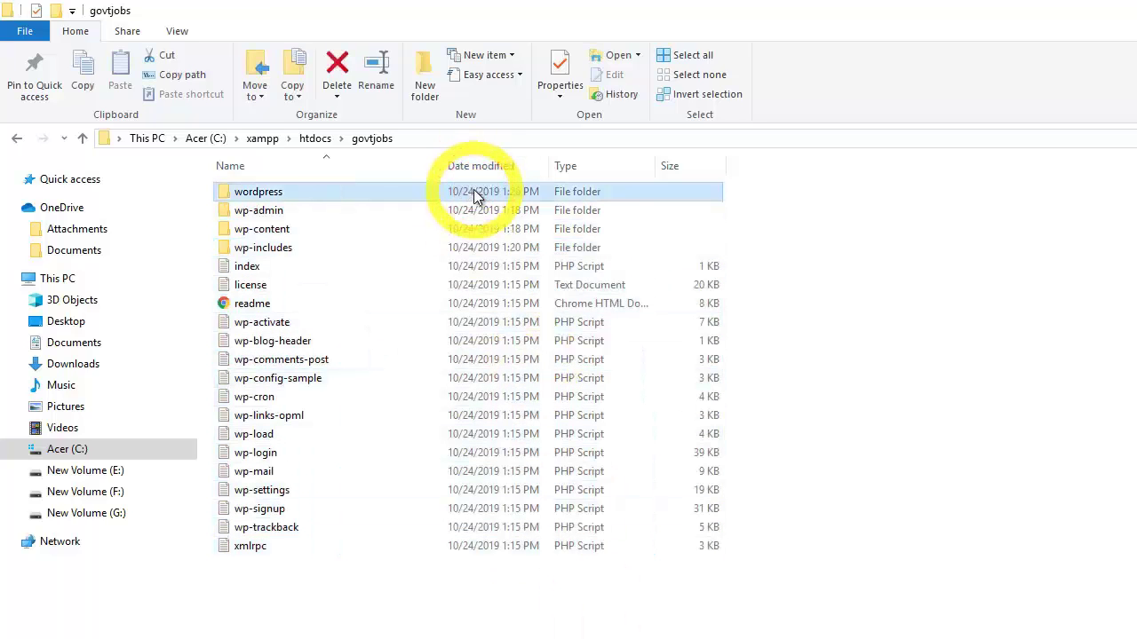
pyautogui.press('Delete')
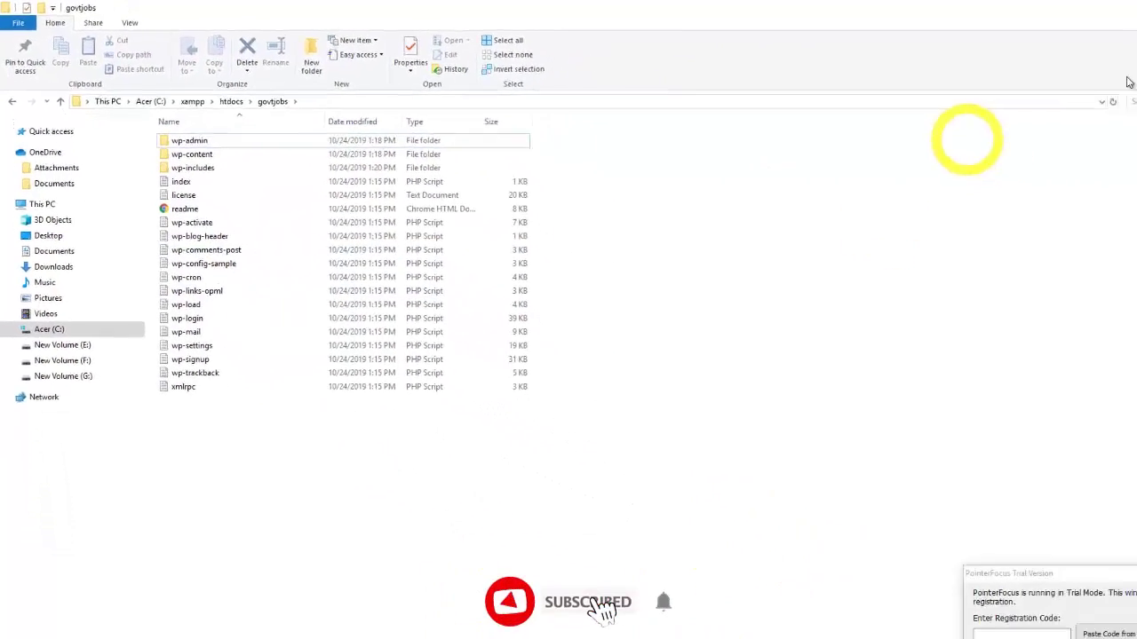
pyautogui.click(1121, 11)
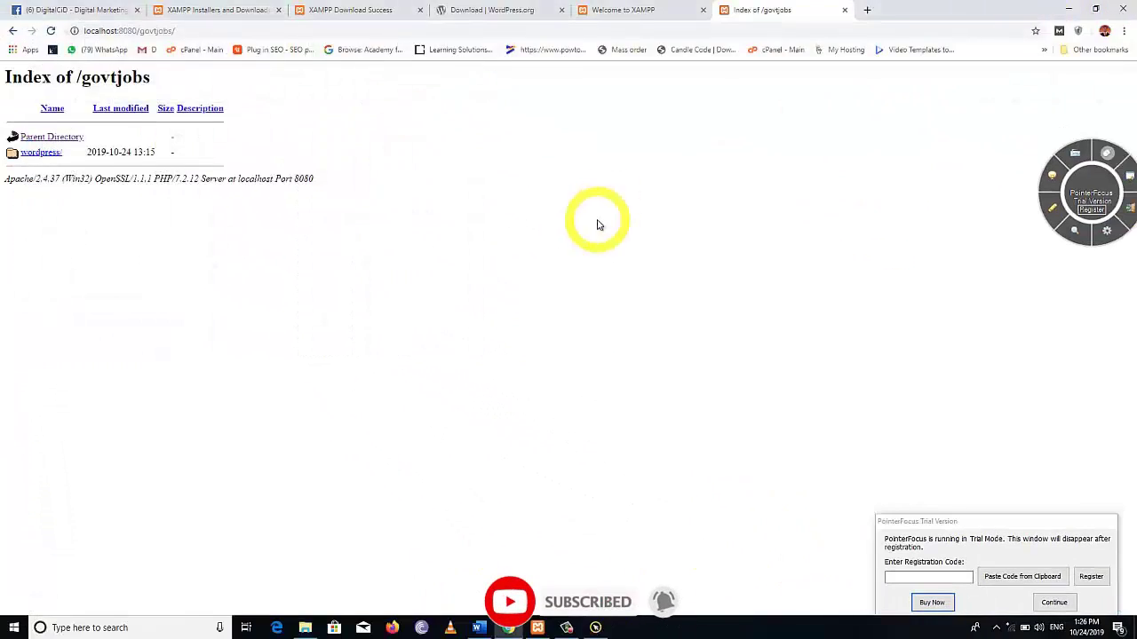
# Reload localhost:8080/govtjobs in Chrome to bring up the WordPress setup page, dismissing the PointerFocus trial notice
pyautogui.click(51, 32)
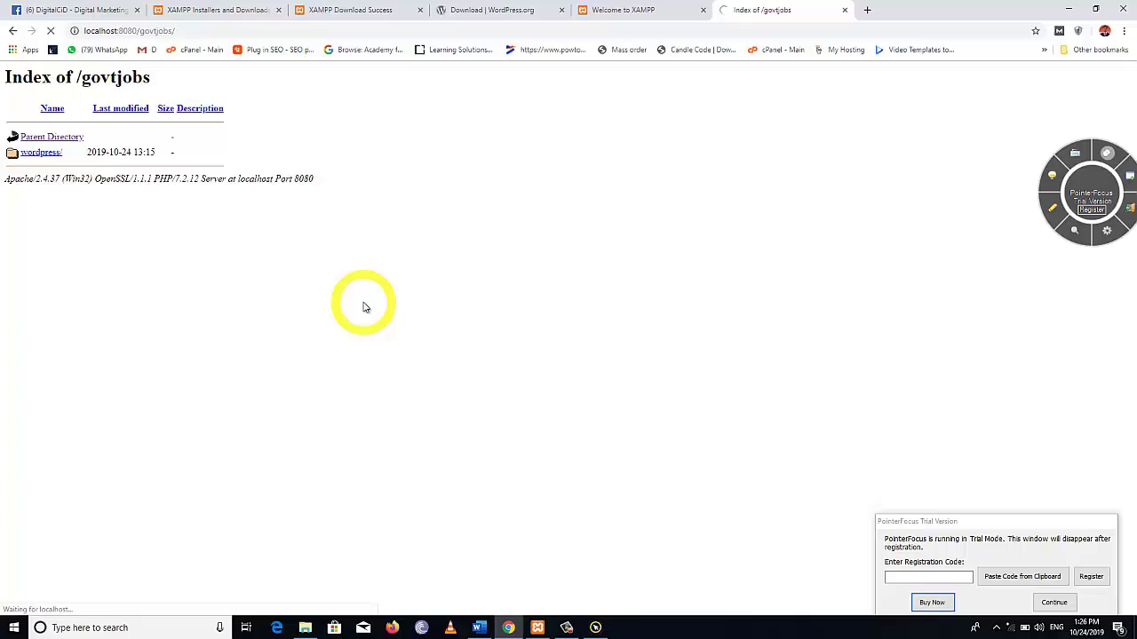
pyautogui.click(1055, 603)
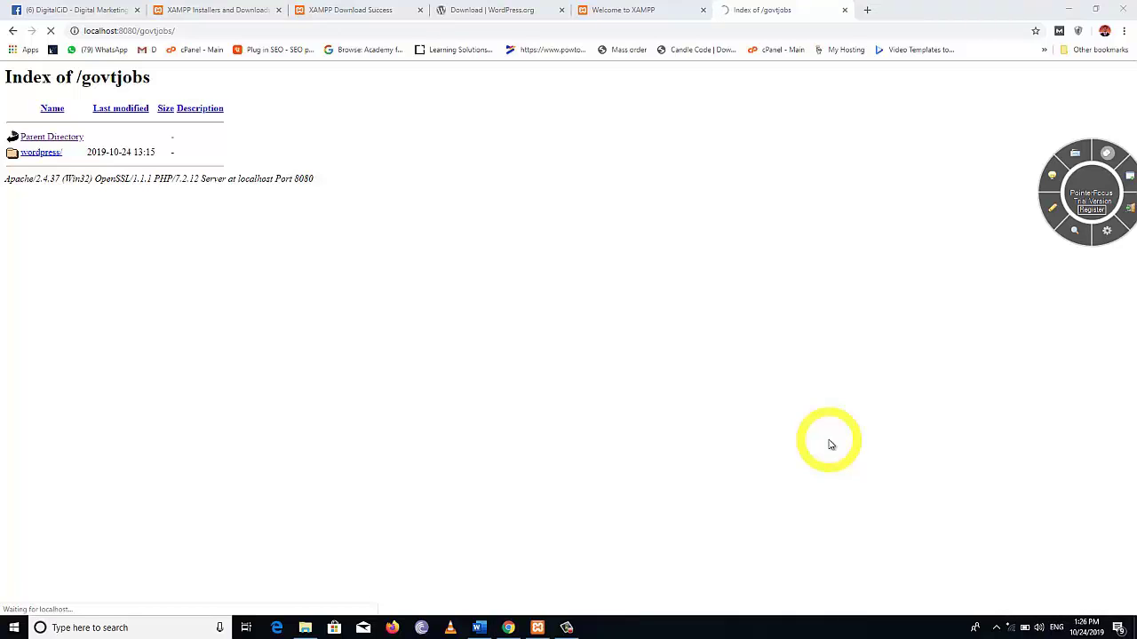
pyautogui.click(658, 12)
pyautogui.click(738, 10)
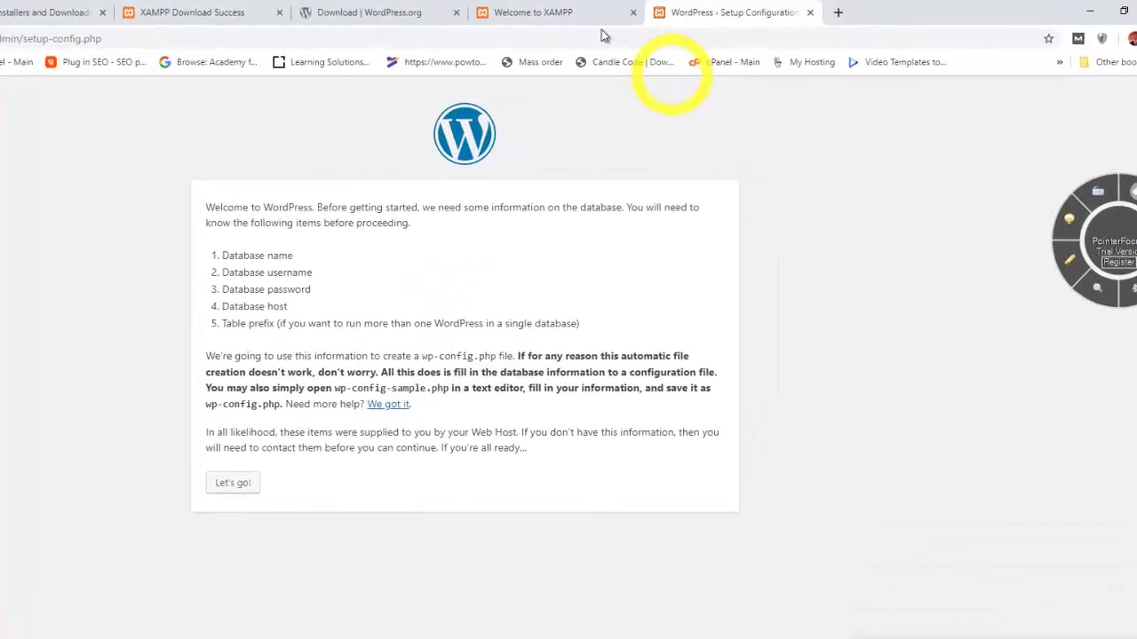
# Open phpMyAdmin from the XAMPP welcome page and go to its Databases page
pyautogui.click(517, 10)
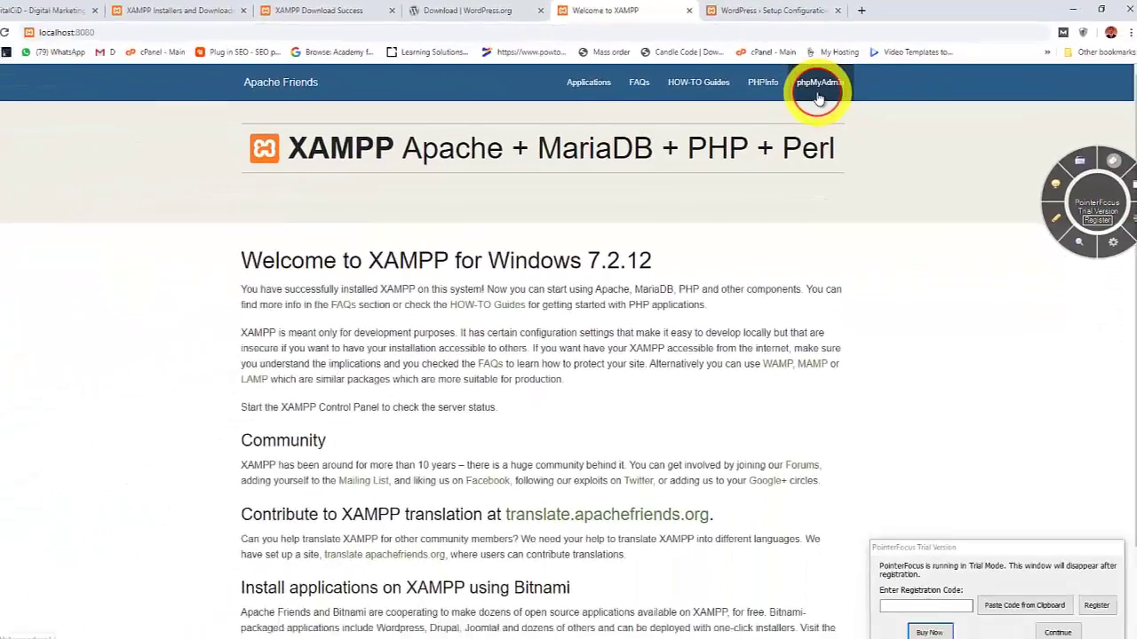
pyautogui.click(779, 120)
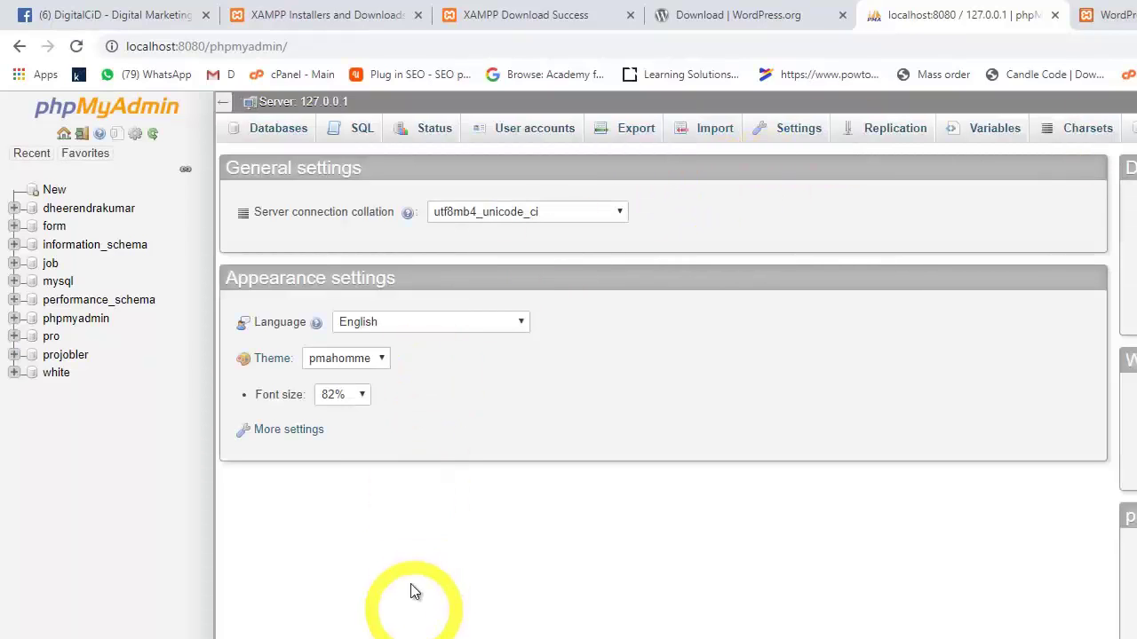
pyautogui.click(275, 135)
pyautogui.click(275, 135)
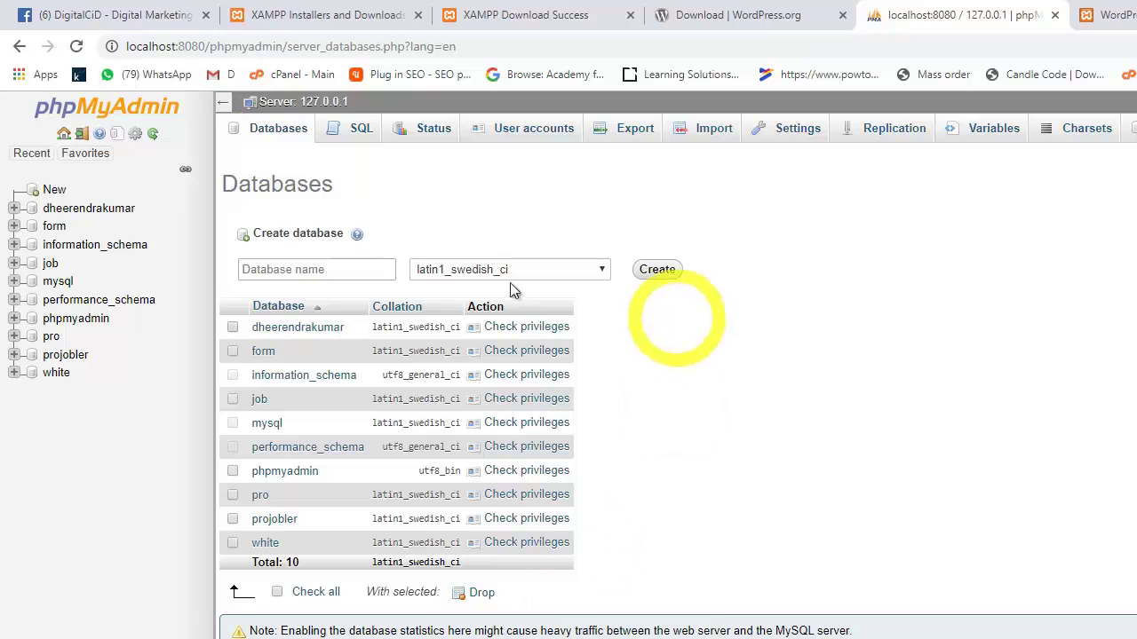
# In File Explorer, browse to C:\xampp\htdocs and copy the govtjobs folder's name for use as the database name
pyautogui.click(324, 271)
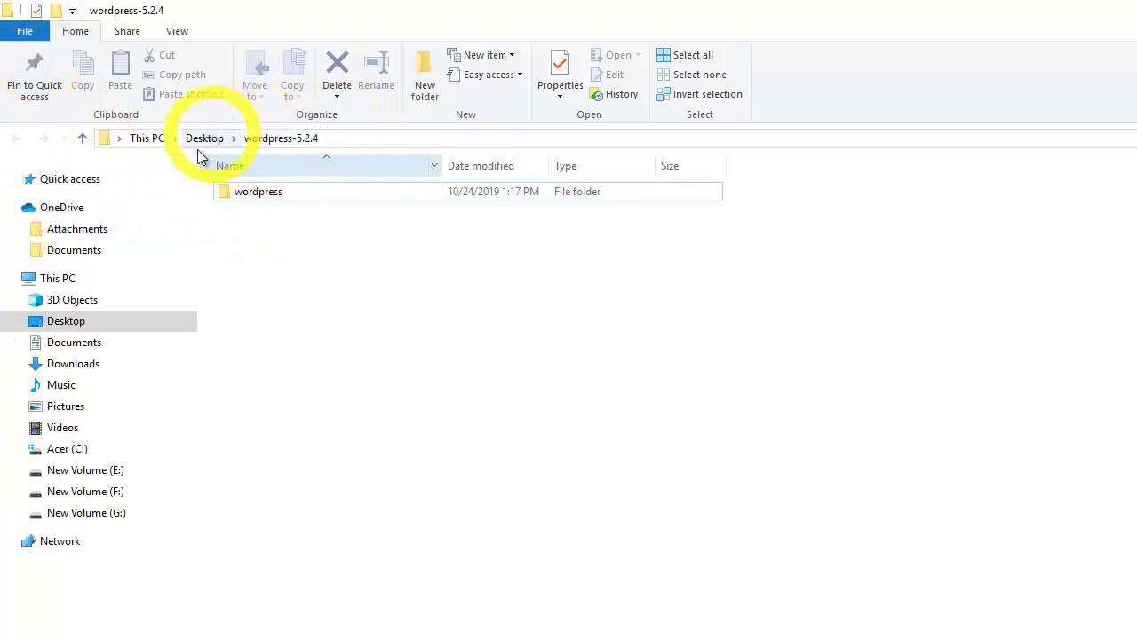
pyautogui.click(64, 449)
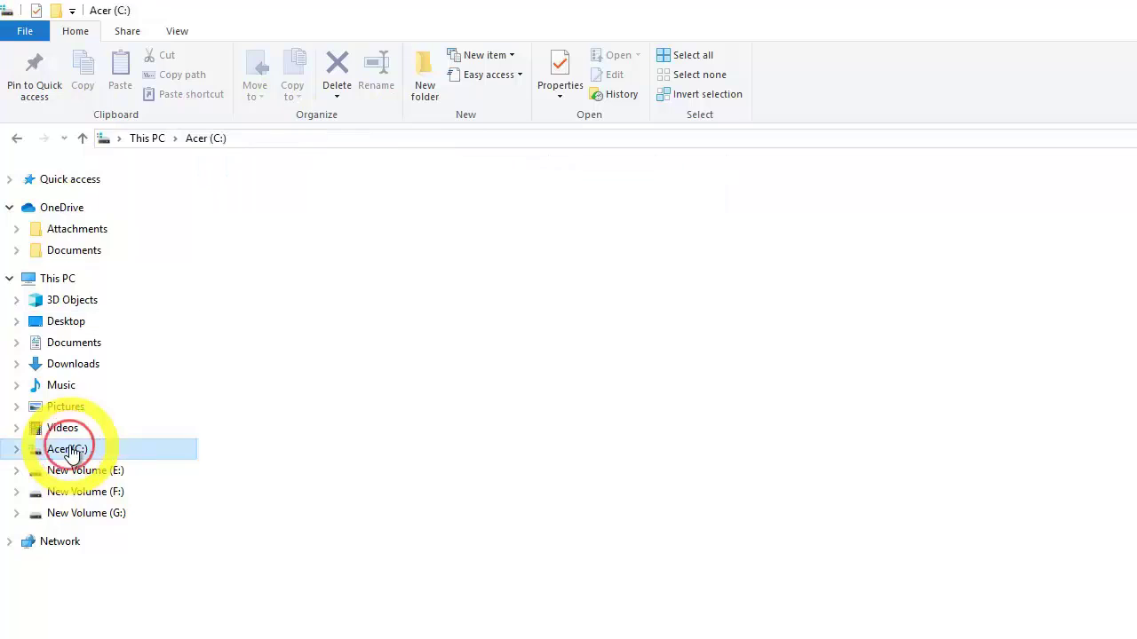
pyautogui.doubleClick(407, 320)
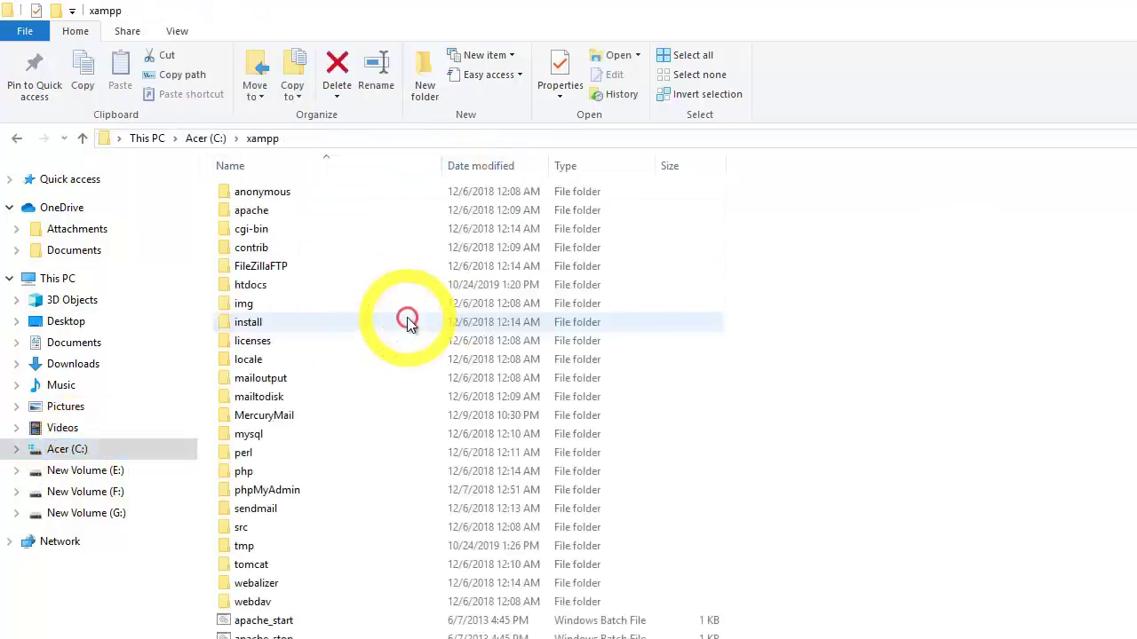
pyautogui.doubleClick(355, 284)
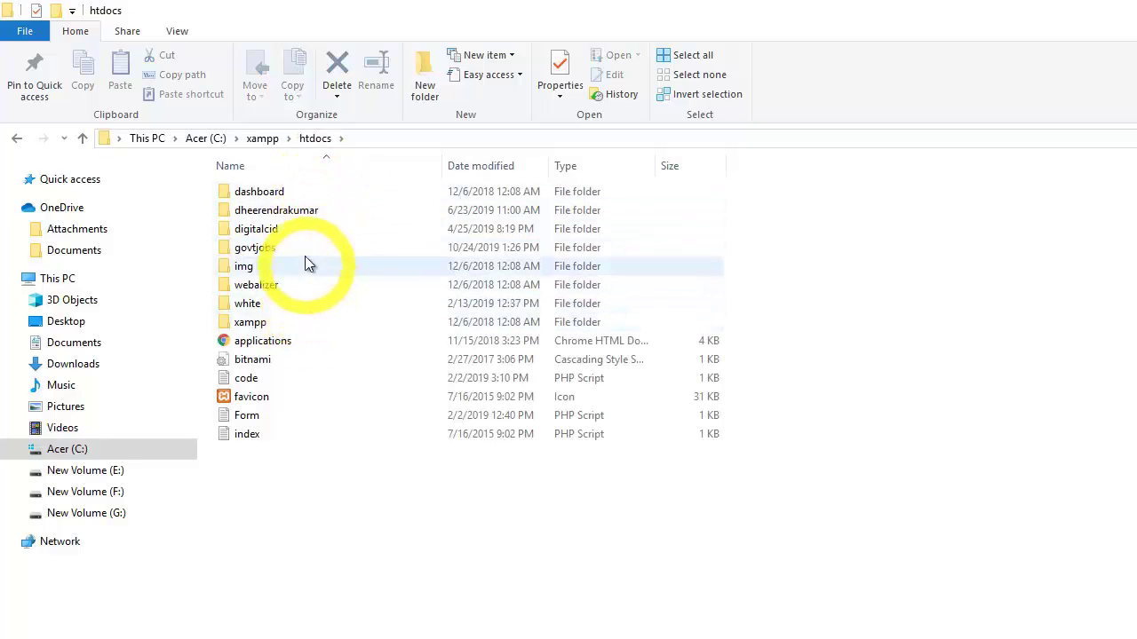
pyautogui.click(299, 258)
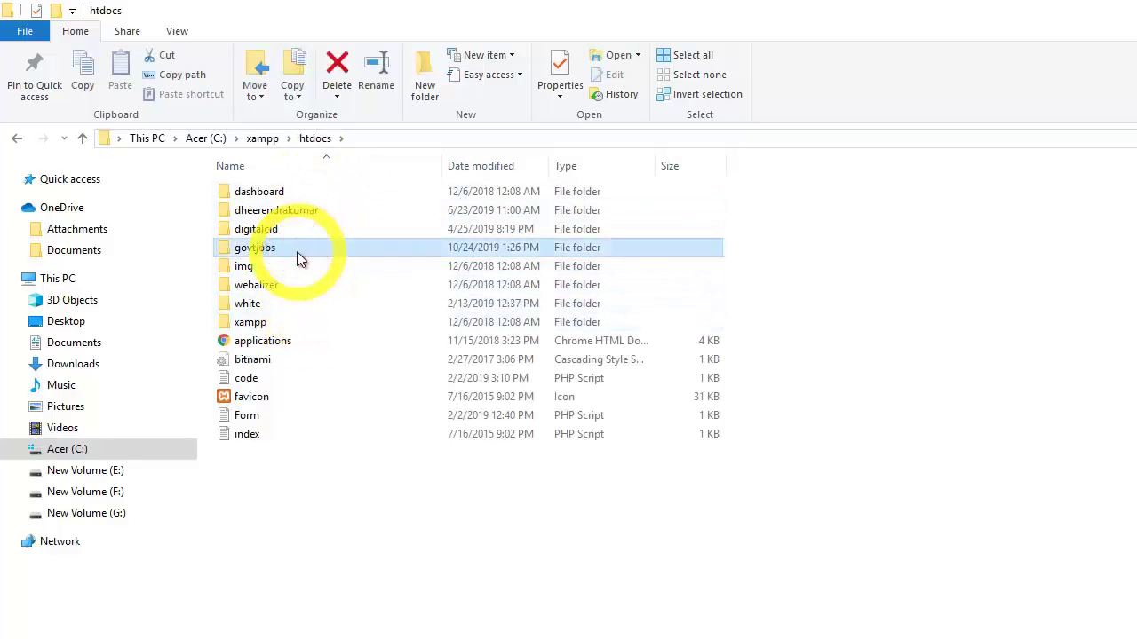
pyautogui.rightClick(298, 258)
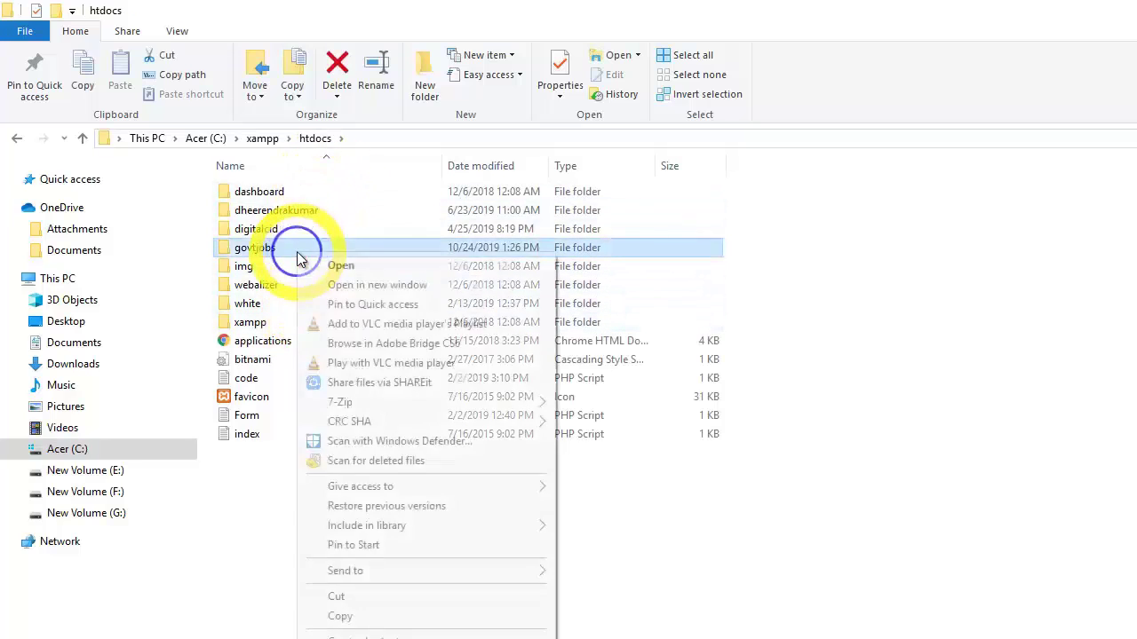
pyautogui.click(348, 638)
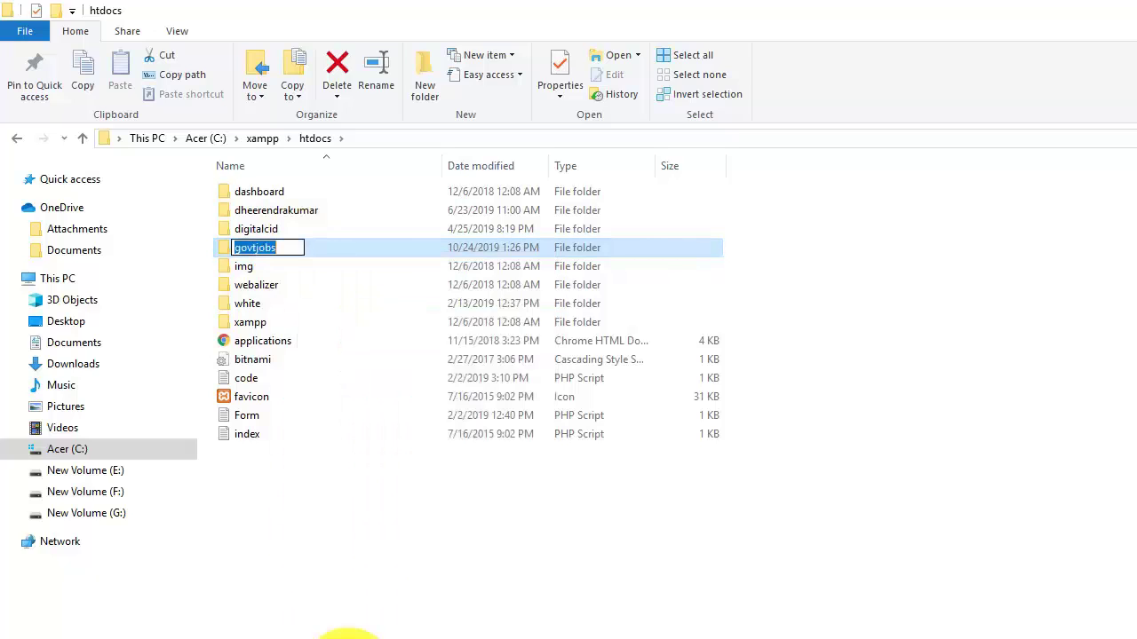
pyautogui.click(367, 623)
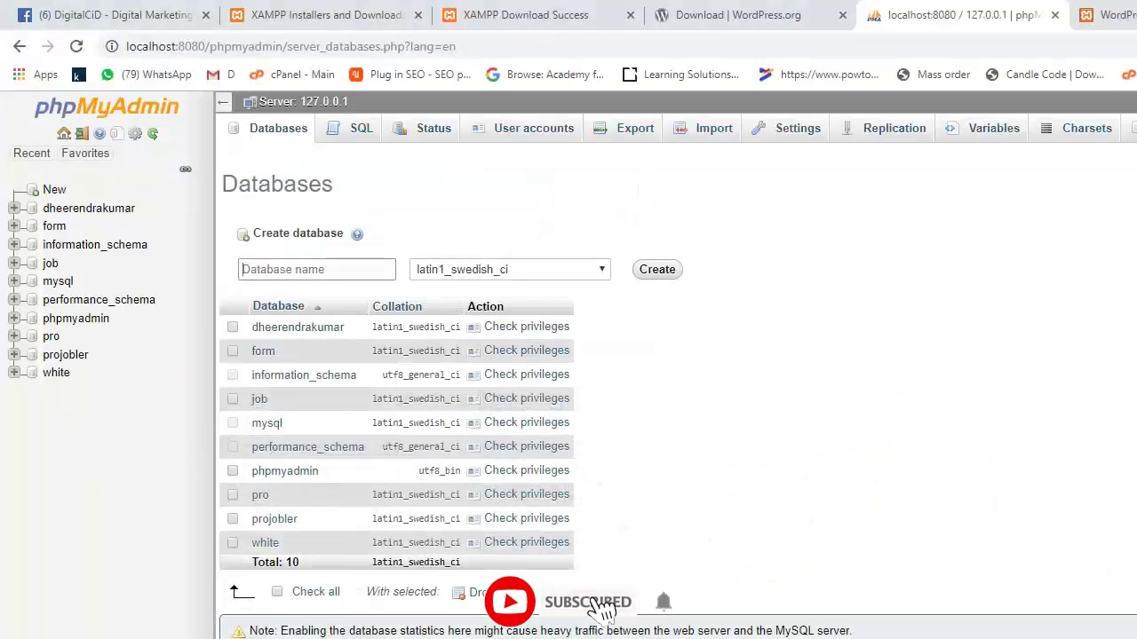
# Create a database named govtjobs with the latin1_swedish_ci collation in phpMyAdmin and open it
pyautogui.click(299, 267)
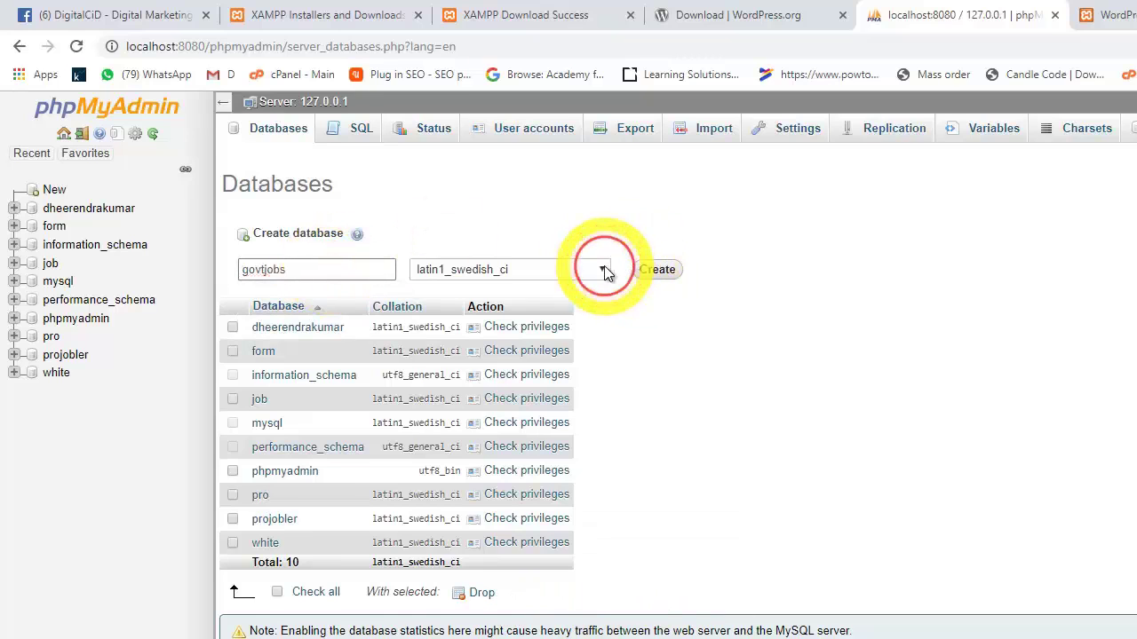
pyautogui.click(603, 267)
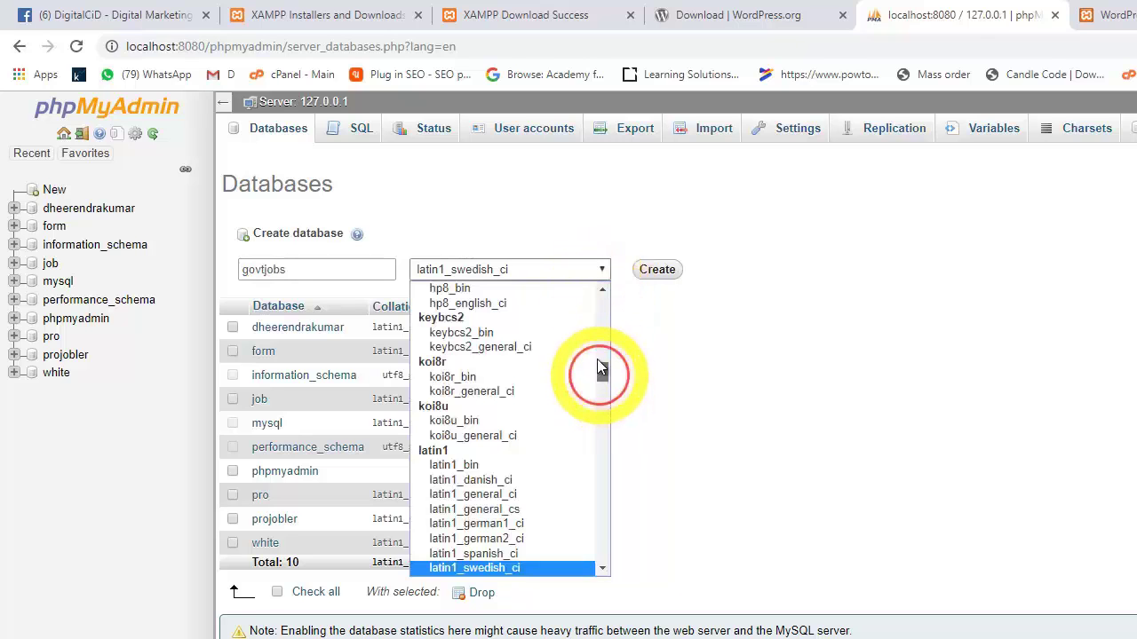
pyautogui.moveTo(600, 366); pyautogui.dragTo(597, 218)
pyautogui.click(768, 451)
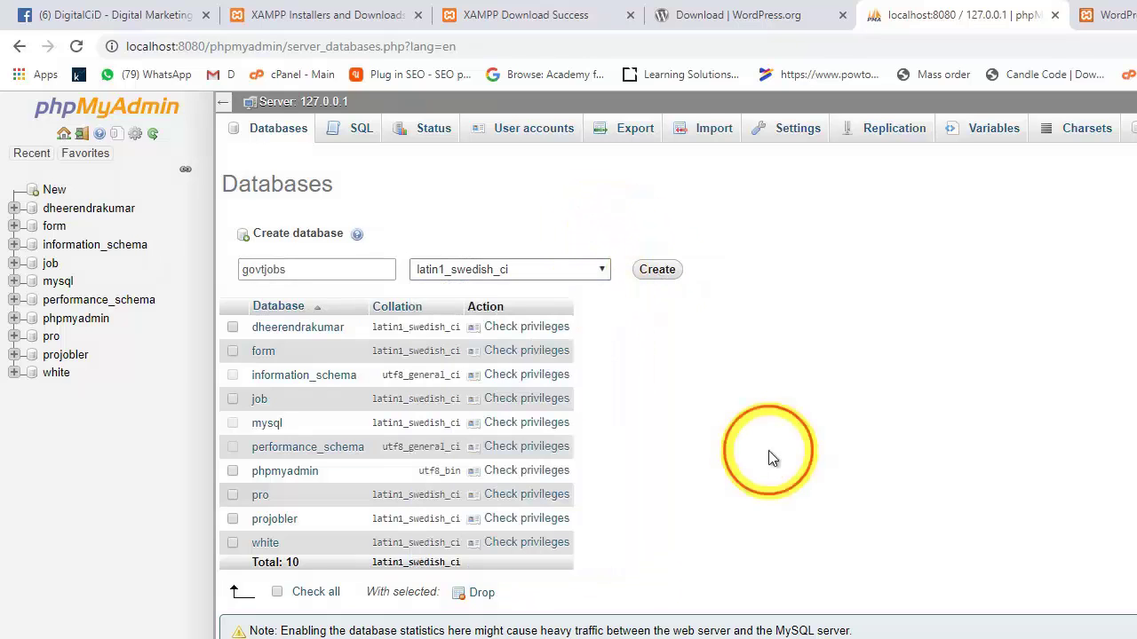
pyautogui.click(662, 271)
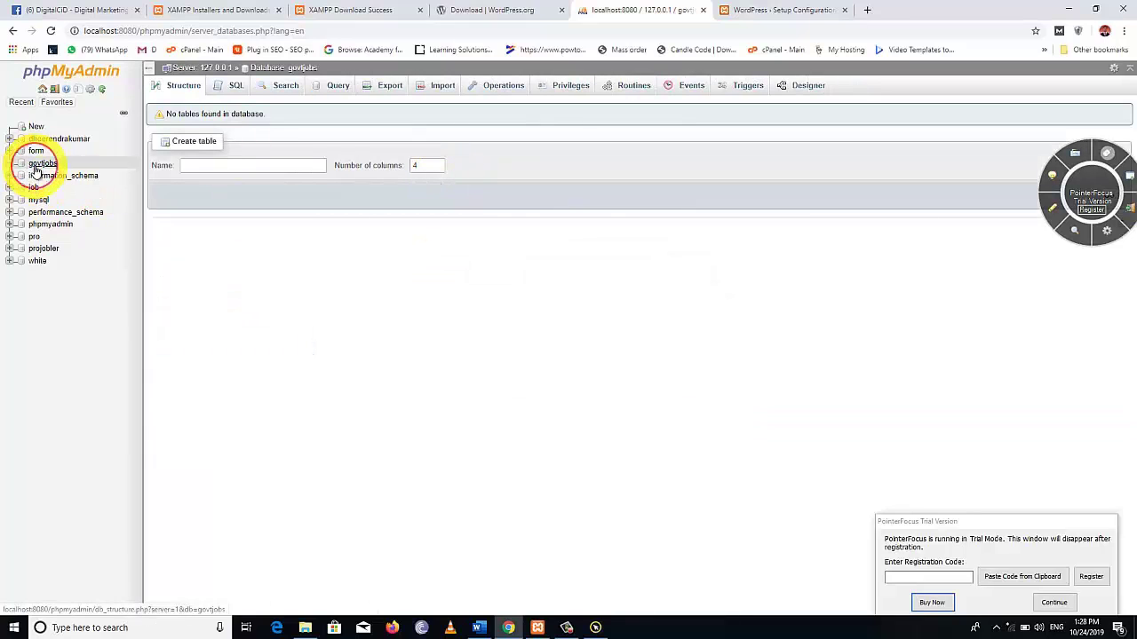
pyautogui.click(39, 163)
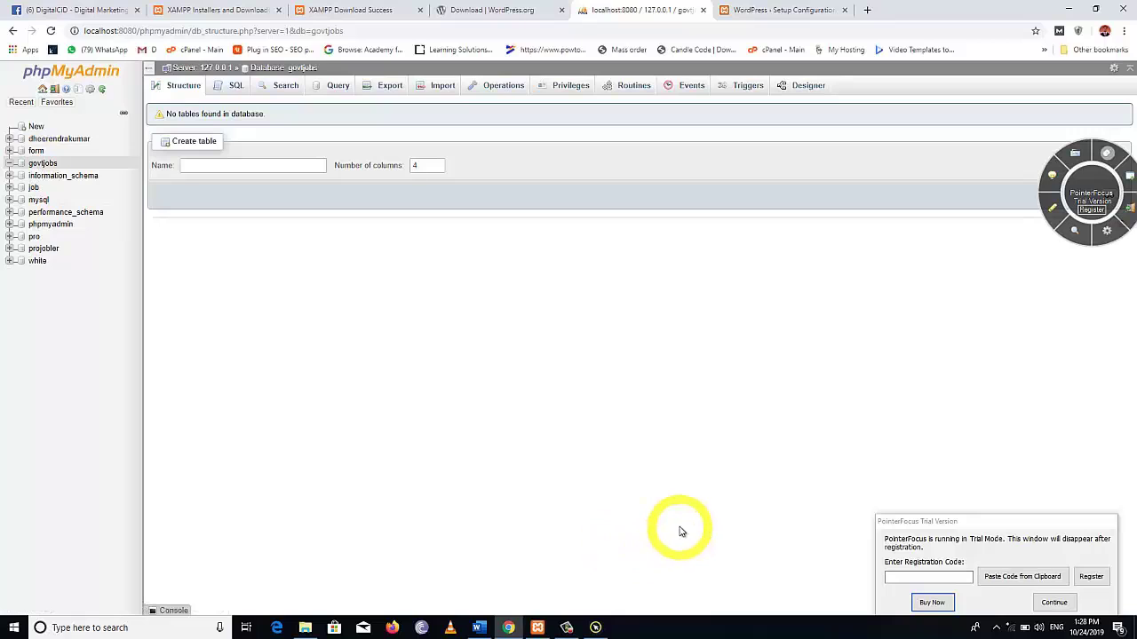
# Return to the WordPress setup page, start the configuration, and enter govtjobs as the database name
pyautogui.click(753, 11)
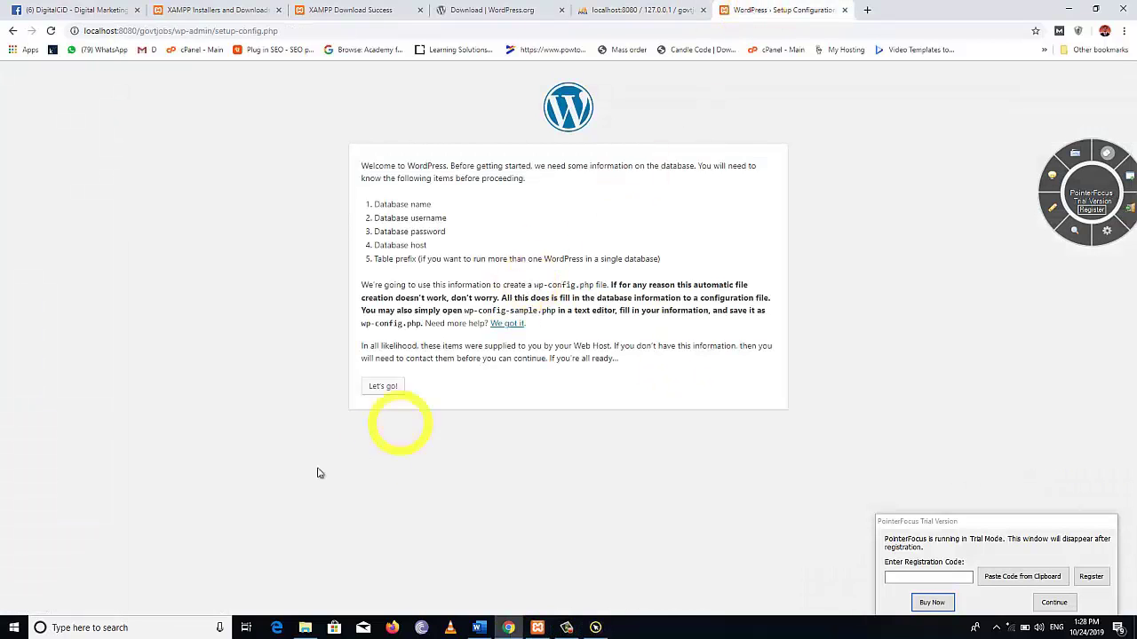
pyautogui.click(388, 386)
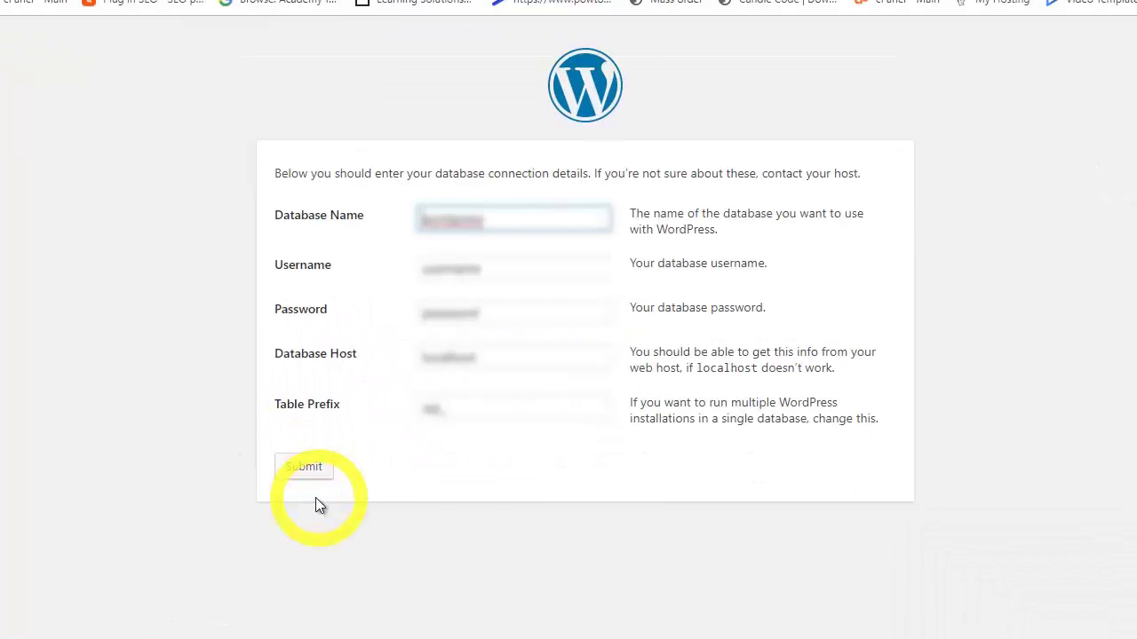
pyautogui.doubleClick(483, 219)
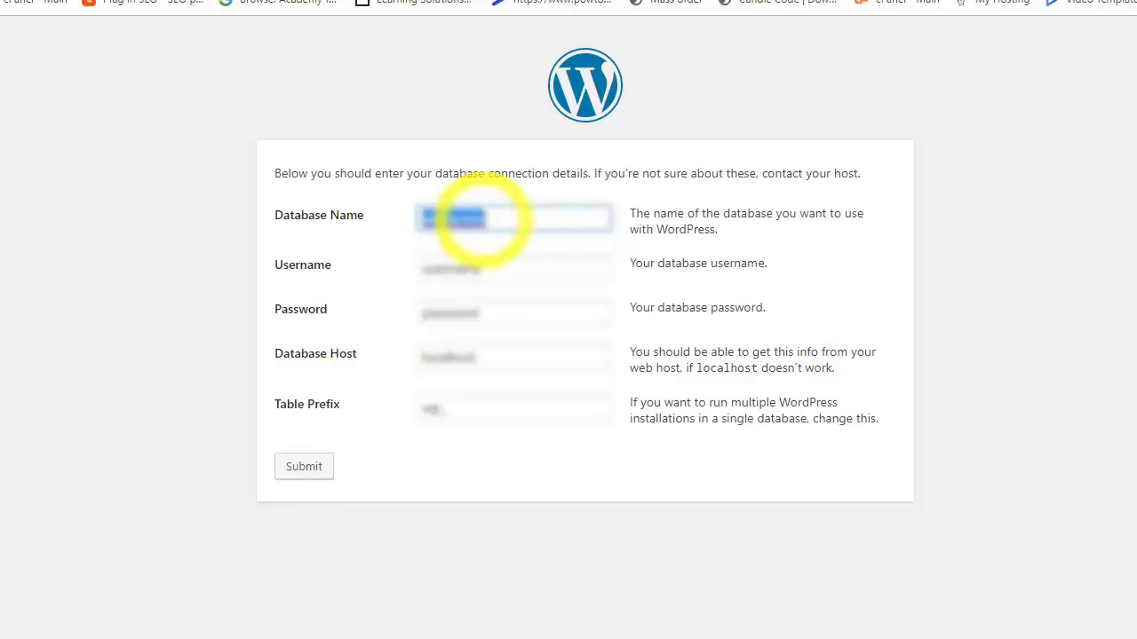
pyautogui.hotkey('ctrl', 'v')
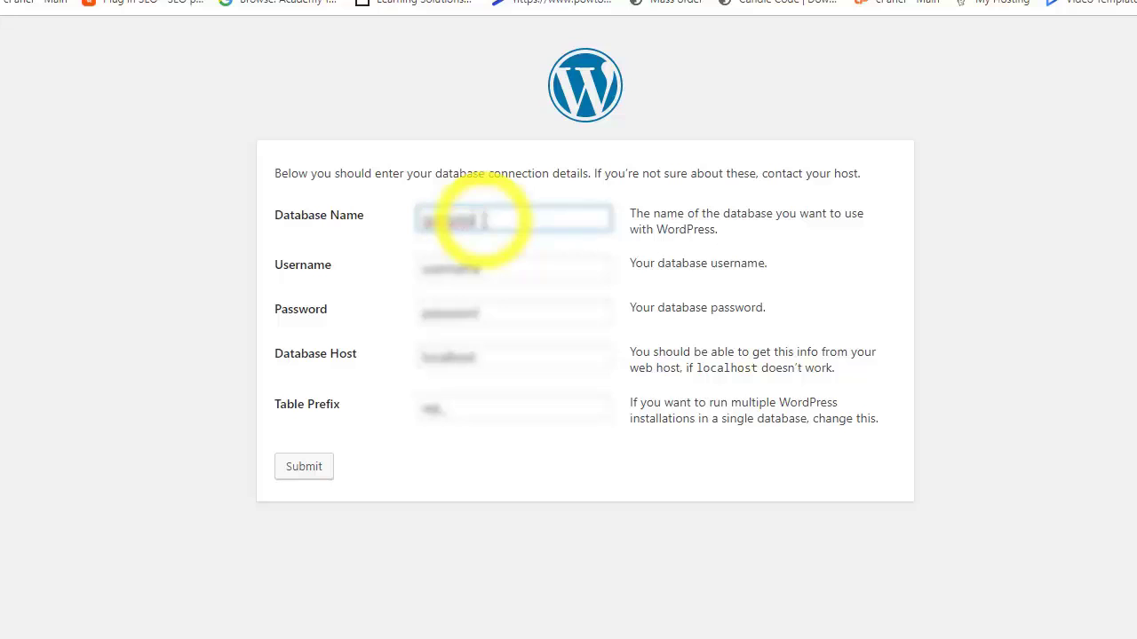
# Set the database username to root, leave the database password empty, and submit the connection details
pyautogui.click(499, 264)
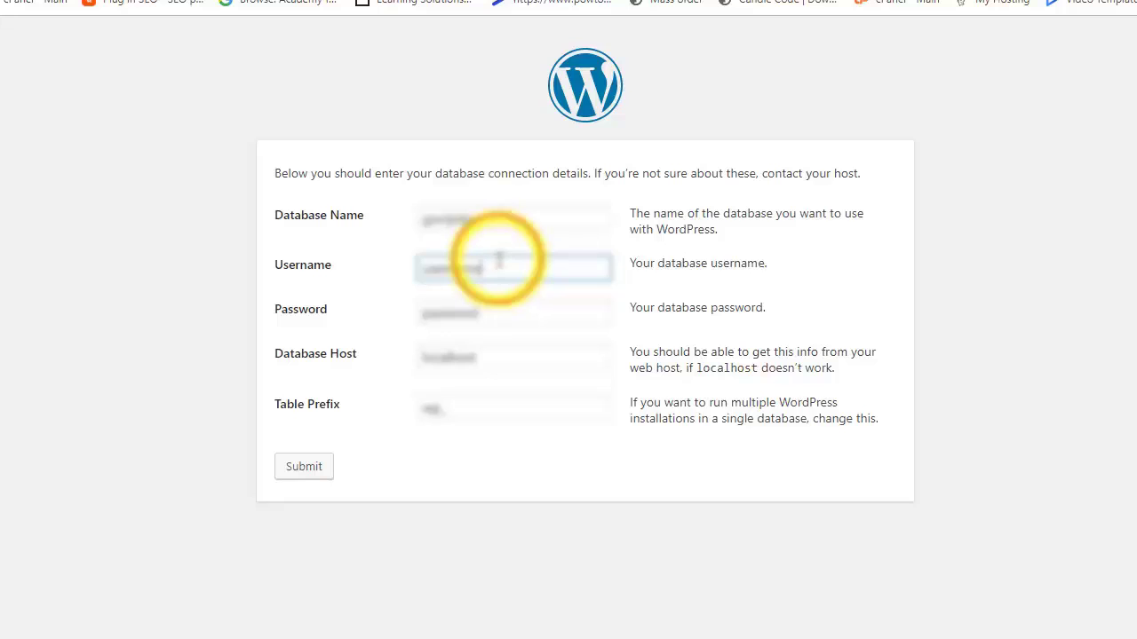
pyautogui.moveTo(499, 264); pyautogui.dragTo(421, 272)
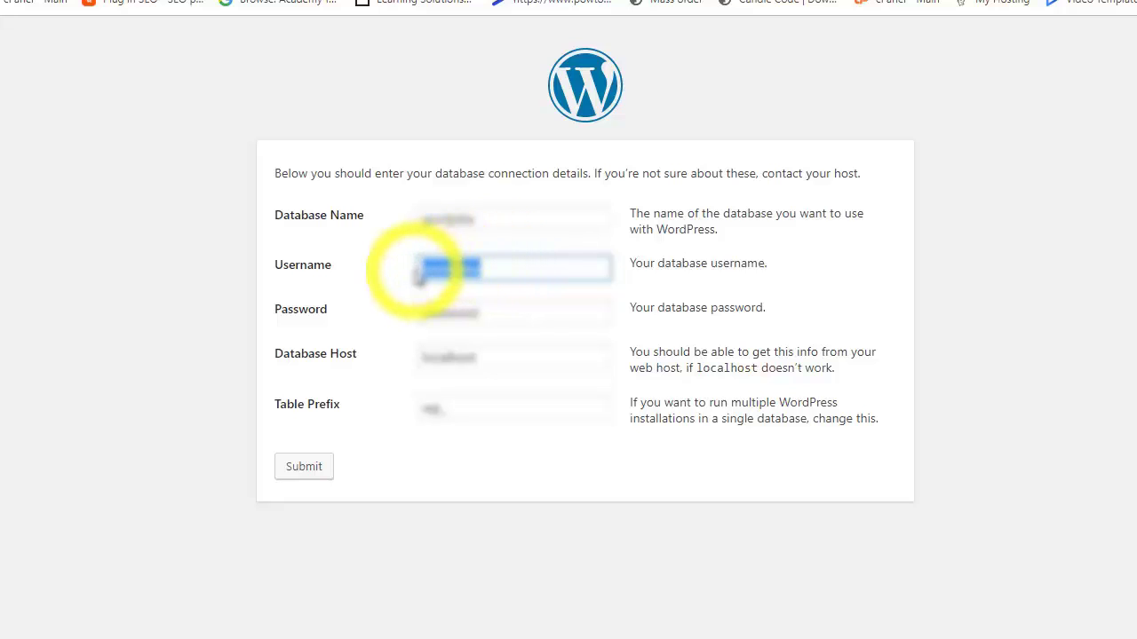
pyautogui.click(418, 280)
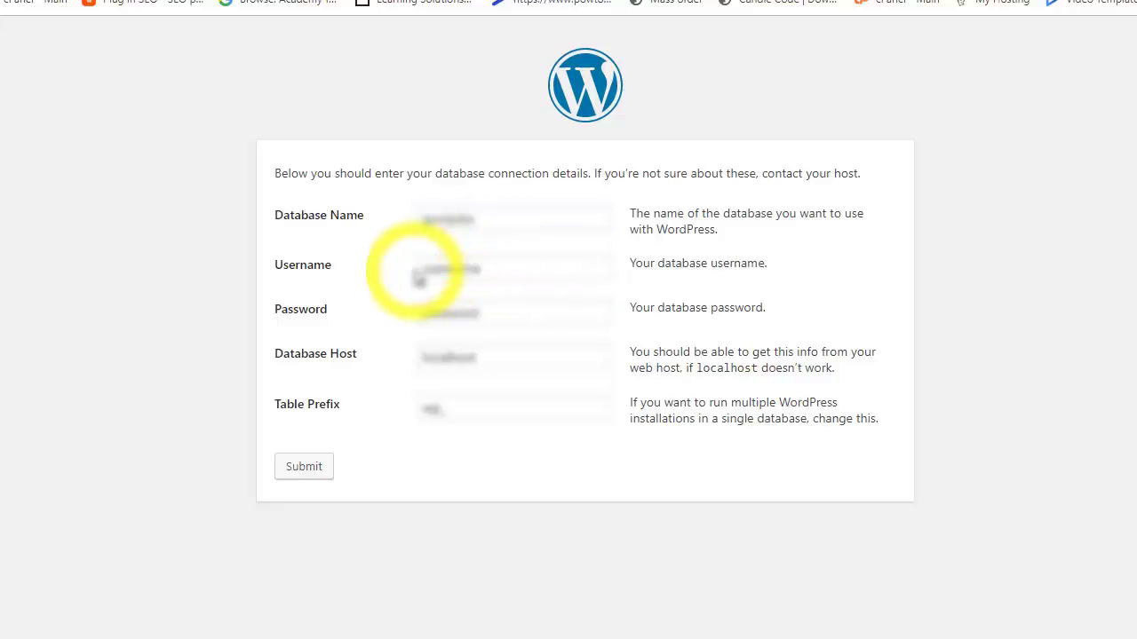
pyautogui.click(432, 216)
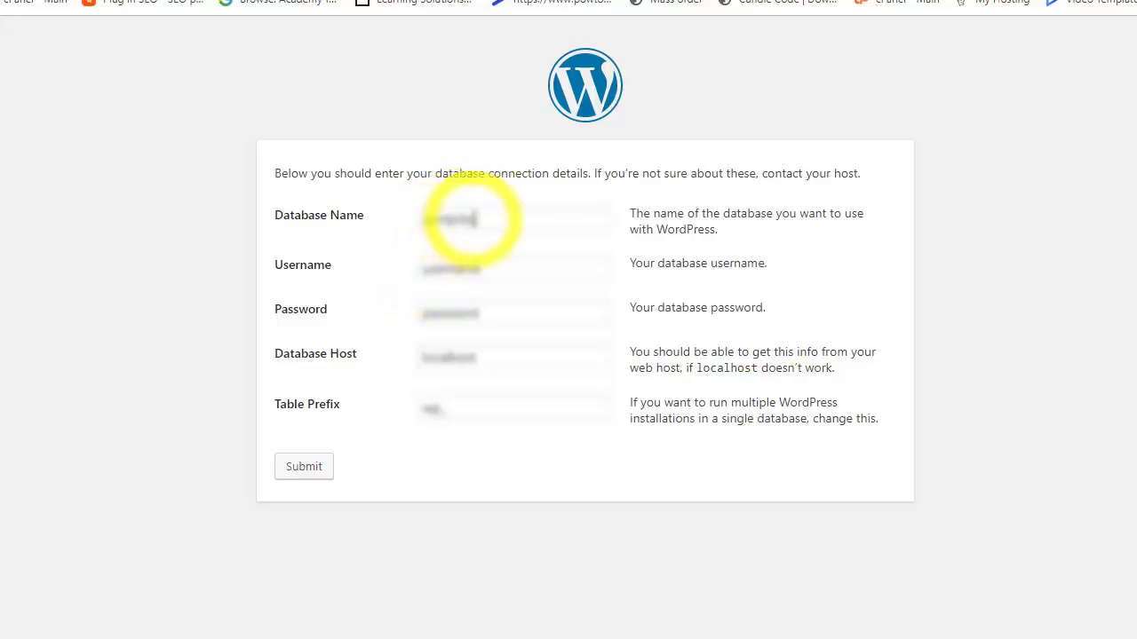
pyautogui.click(484, 268)
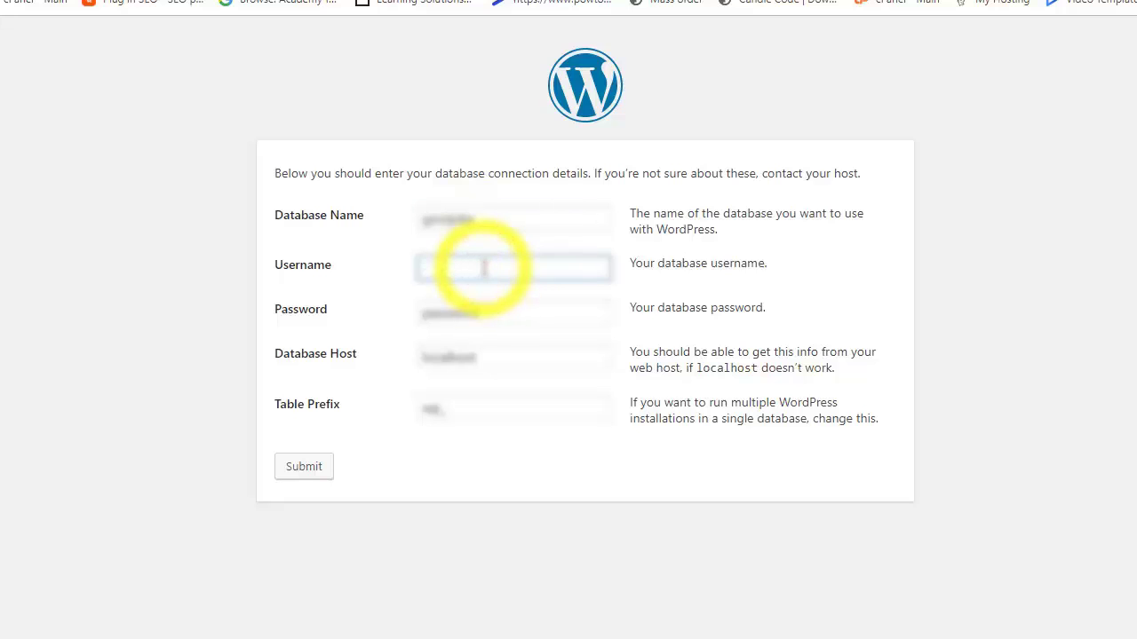
pyautogui.write('r')
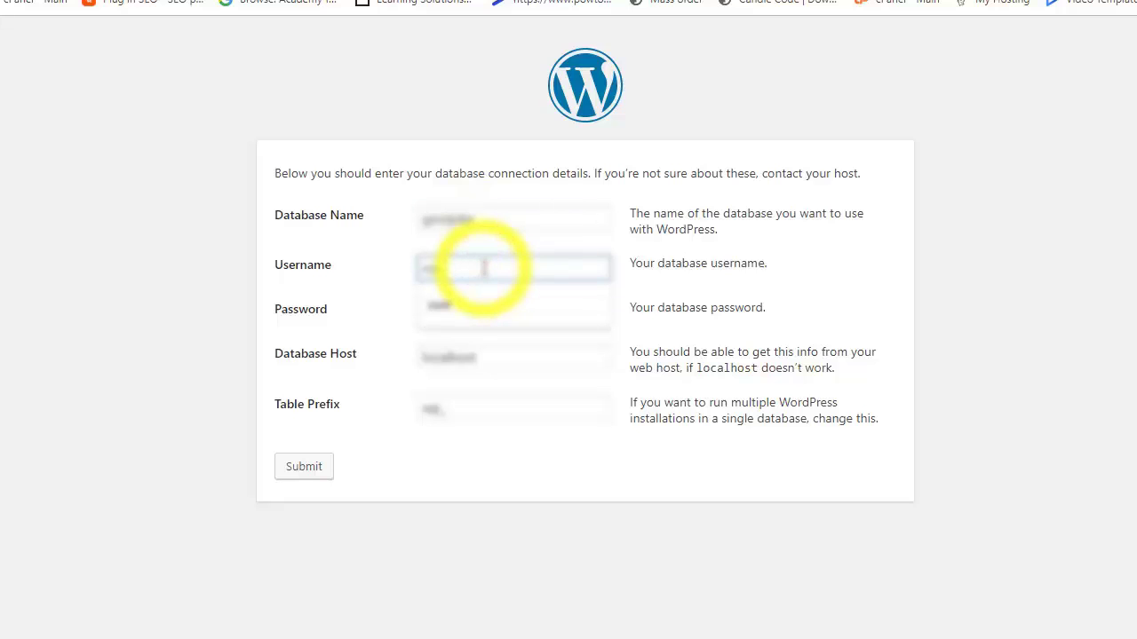
pyautogui.write('oot')
pyautogui.click(493, 306)
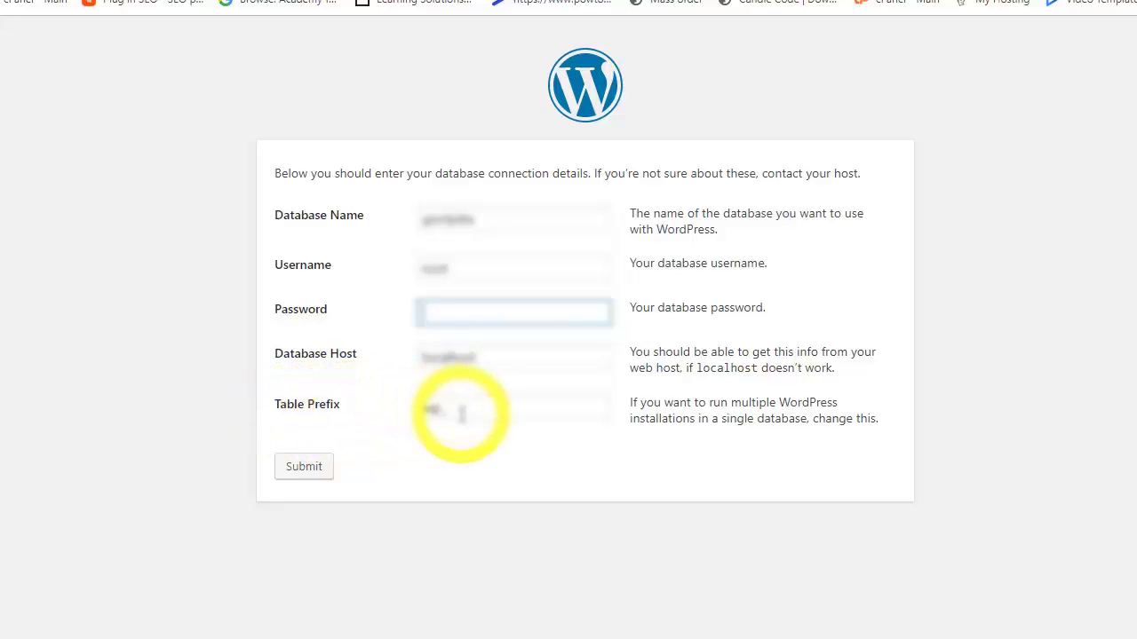
pyautogui.click(300, 469)
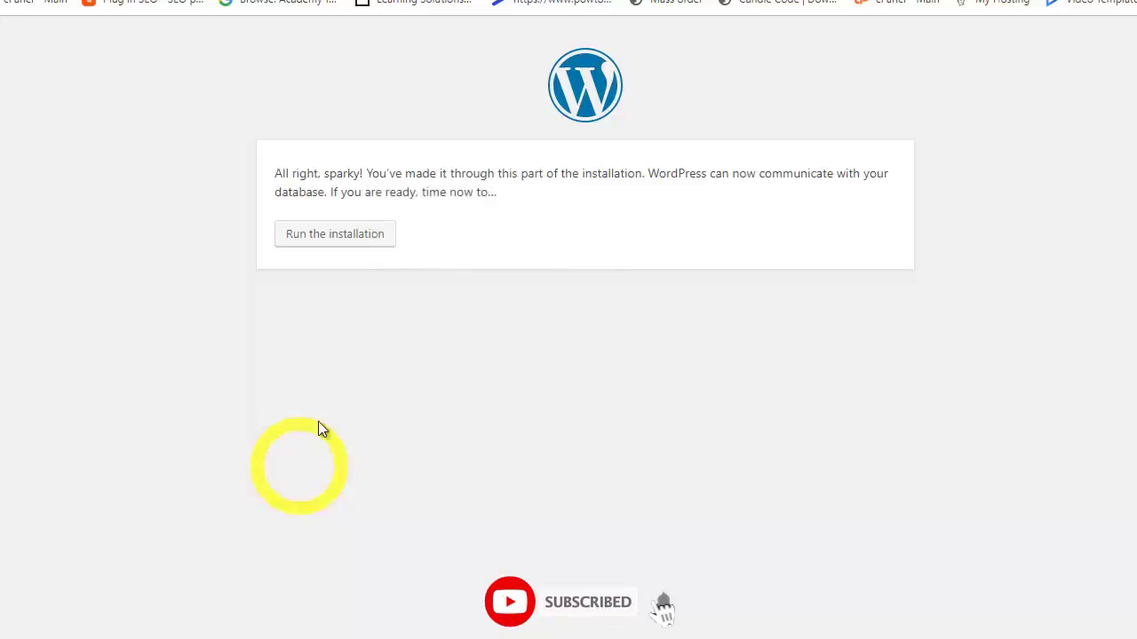
# Run the installation and enter the site title govtjobs, username admin and account password, confirming use of the weak password
pyautogui.click(337, 235)
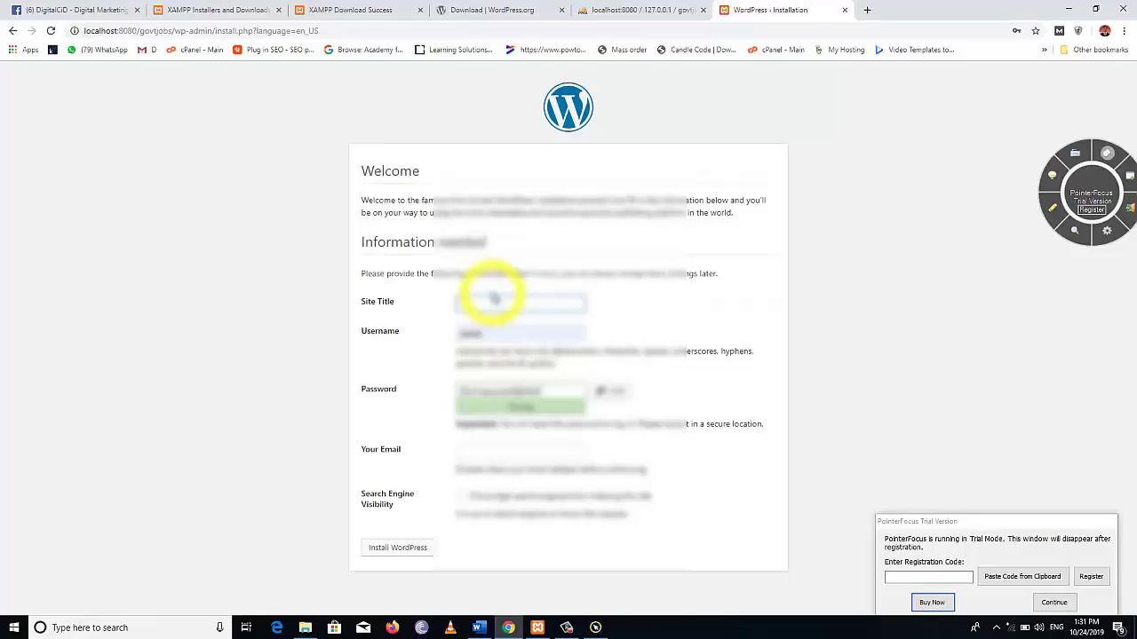
pyautogui.click(494, 302)
pyautogui.click(503, 332)
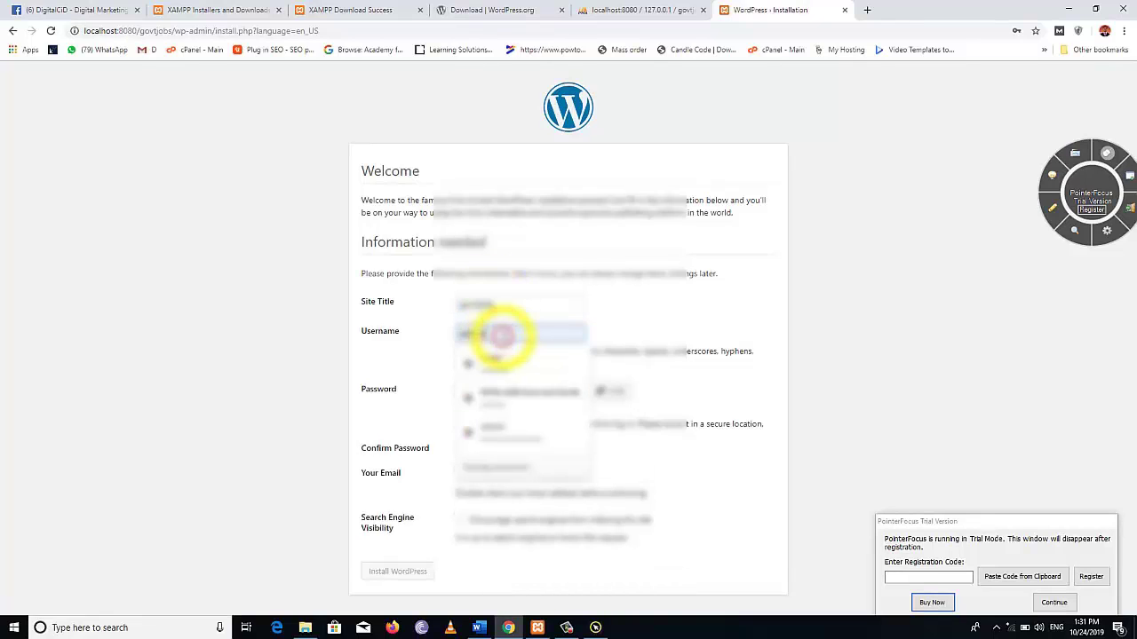
pyautogui.click(646, 349)
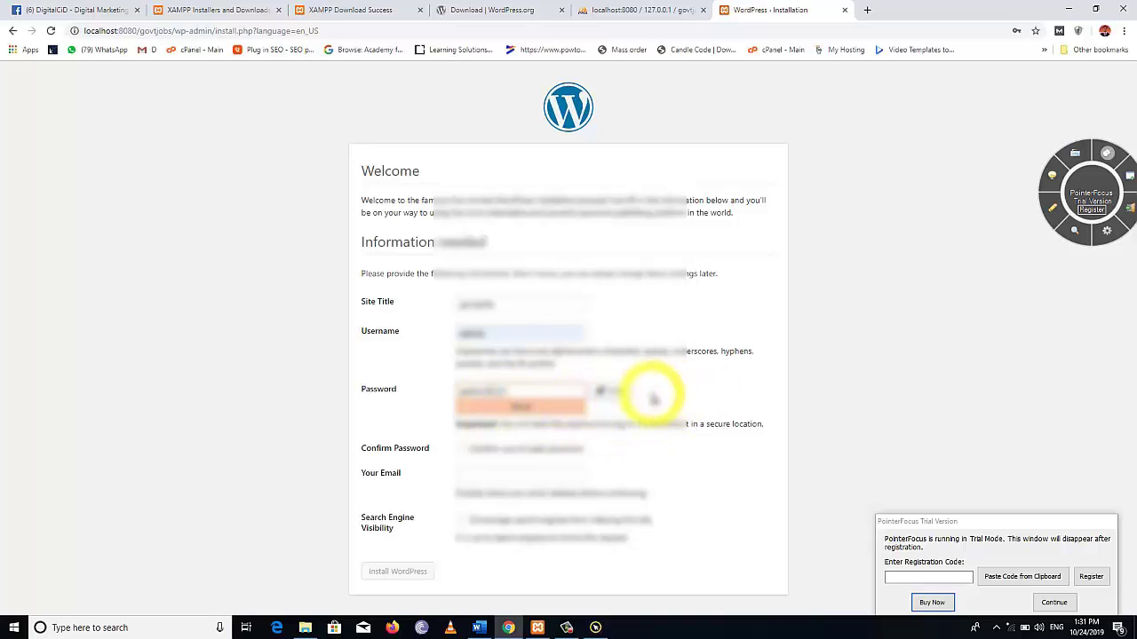
pyautogui.click(461, 450)
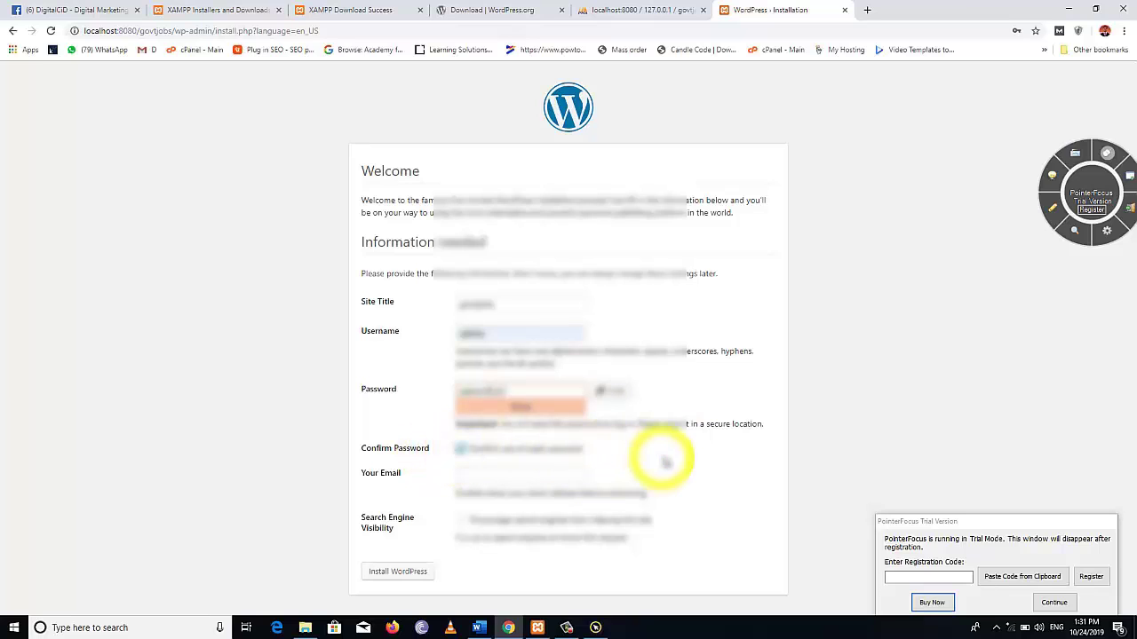
# Fill in the administrator's e-mail address and install WordPress
pyautogui.click(480, 477)
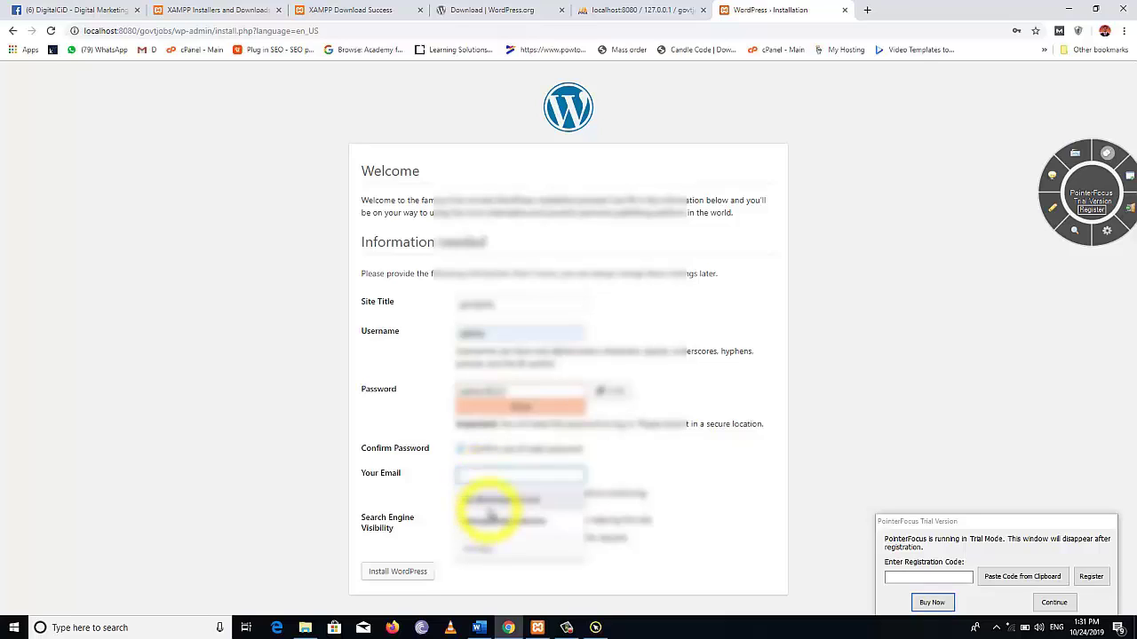
pyautogui.click(484, 502)
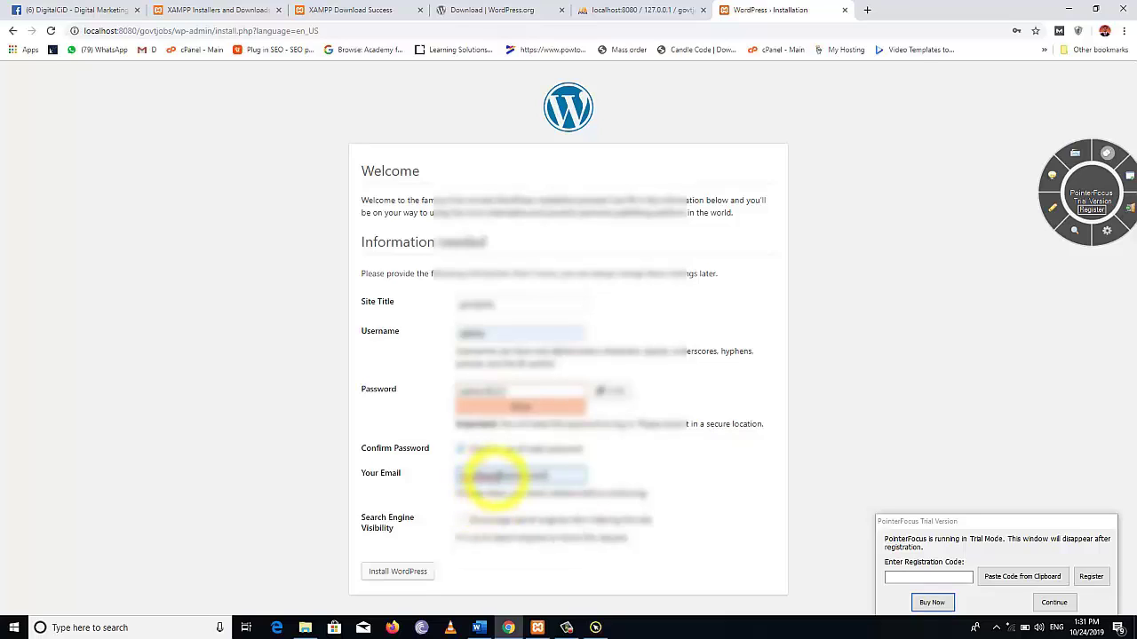
pyautogui.press('BackSpace')
pyautogui.press('BackSpace')
pyautogui.press('BackSpace')
pyautogui.press('BackSpace')
pyautogui.press('BackSpace')
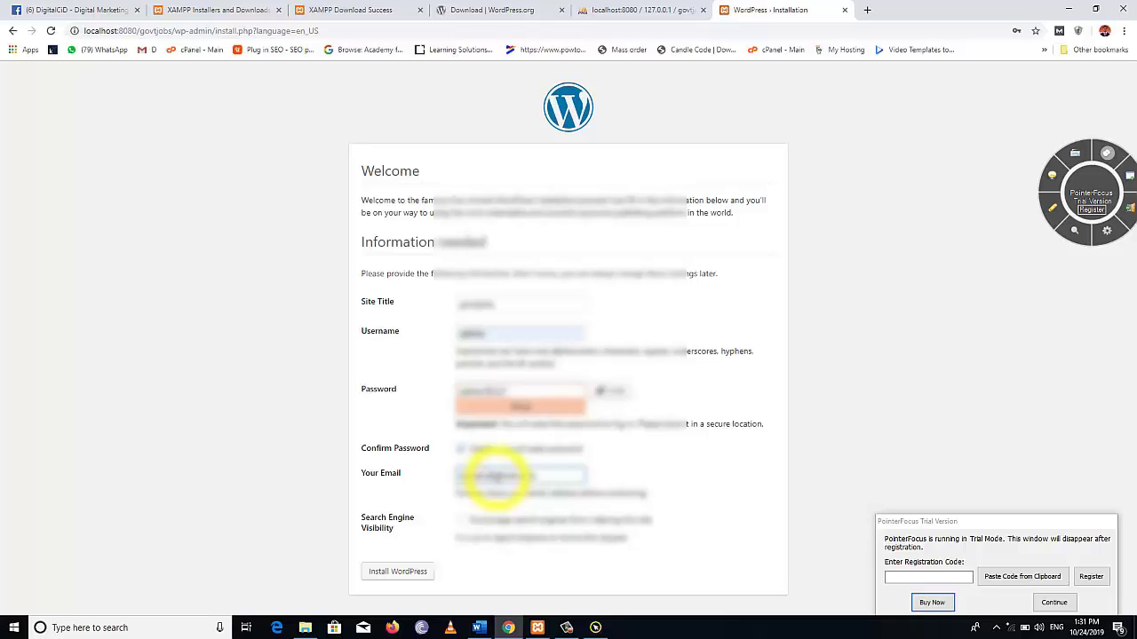
pyautogui.click(610, 475)
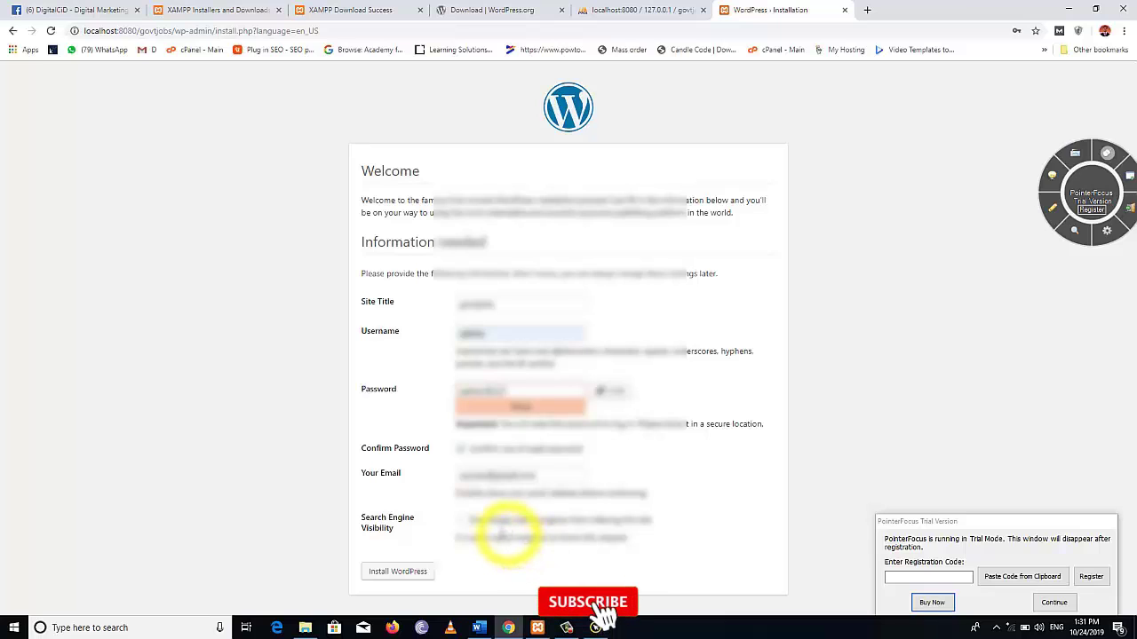
pyautogui.click(391, 576)
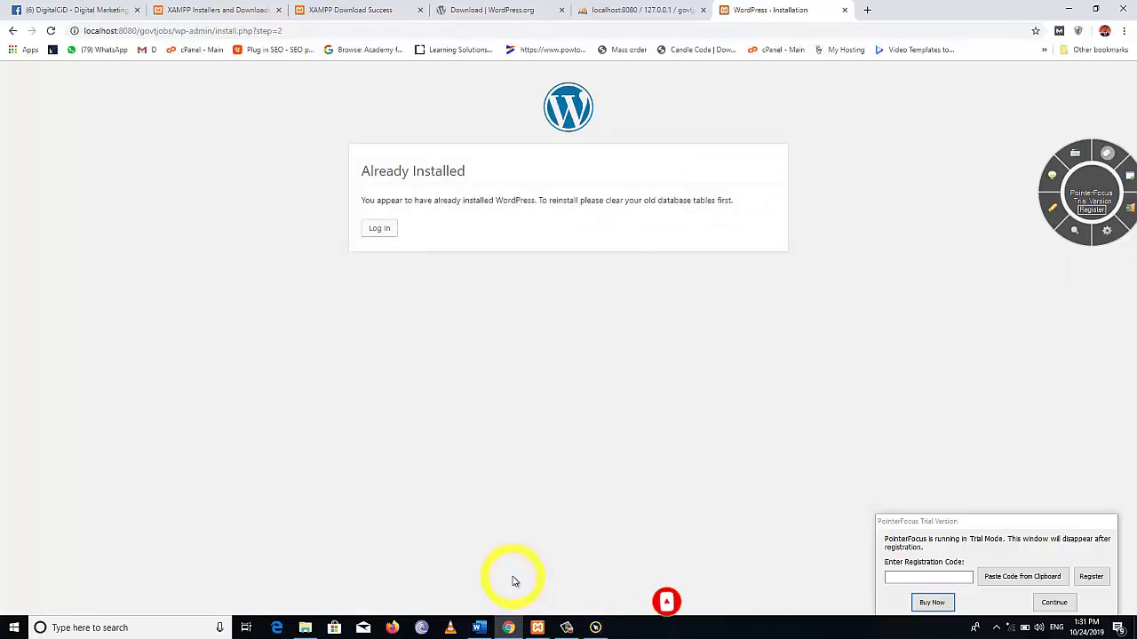
# Open the login page and log in to the govtjobs WordPress dashboard as admin with the prefilled credentials
pyautogui.click(384, 231)
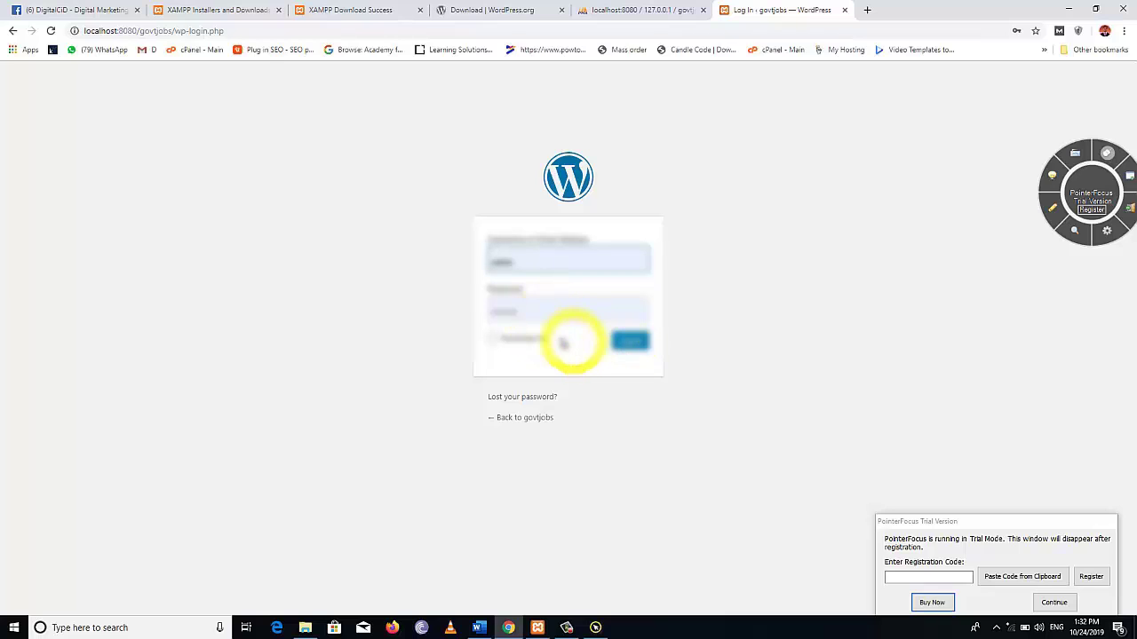
pyautogui.click(641, 343)
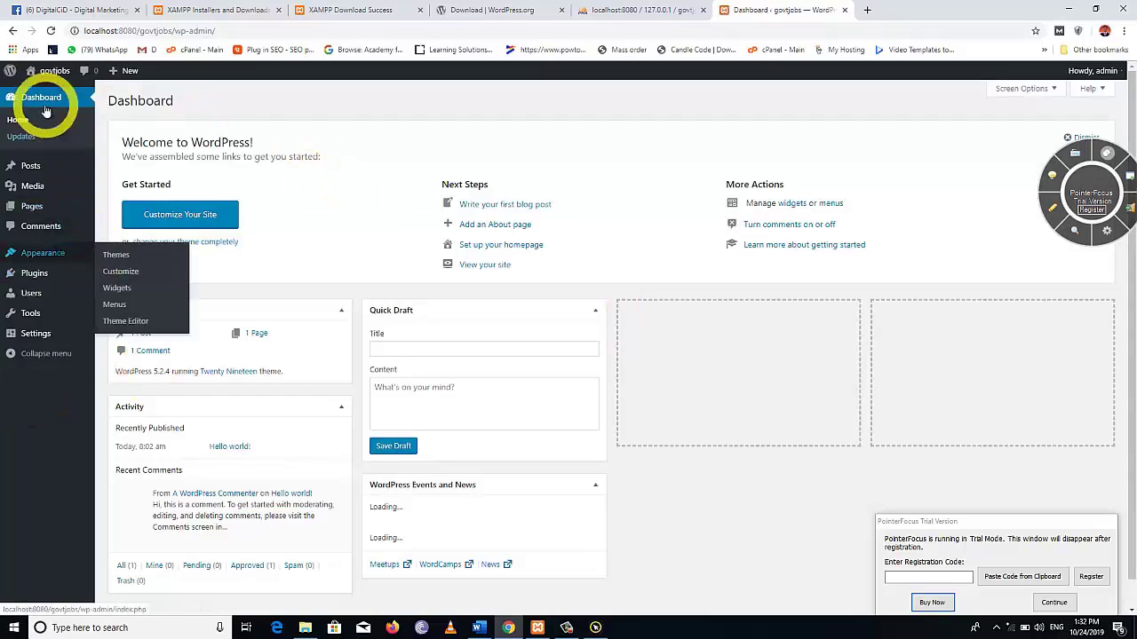
# Open the govtjobs site's front page in a new browser tab and view it
pyautogui.moveTo(48, 71)
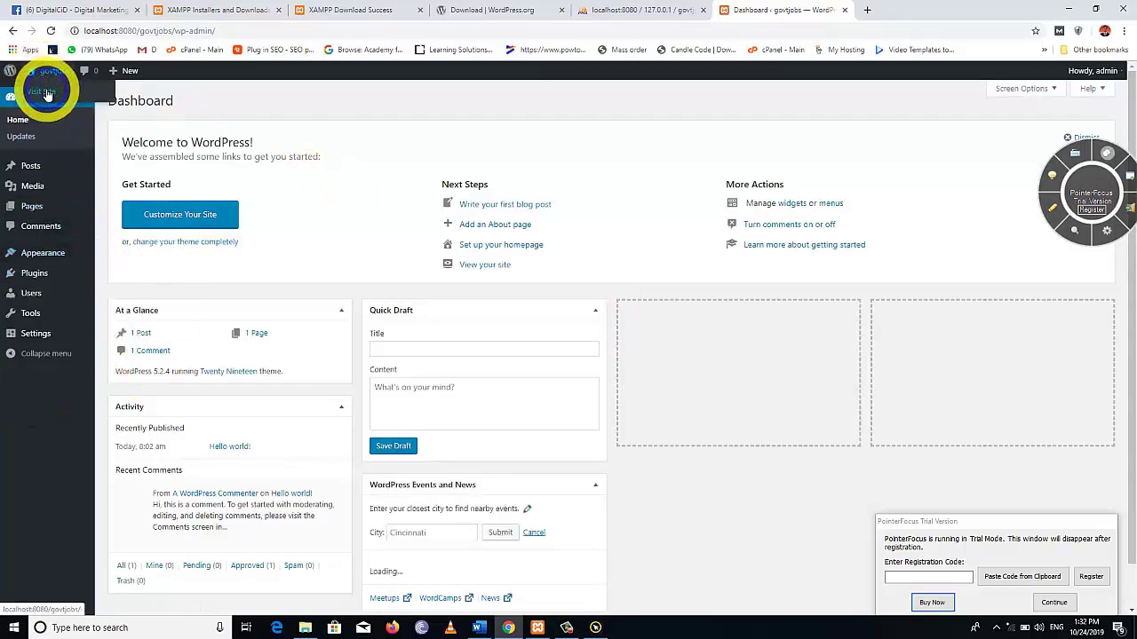
pyautogui.rightClick(47, 93)
pyautogui.click(73, 96)
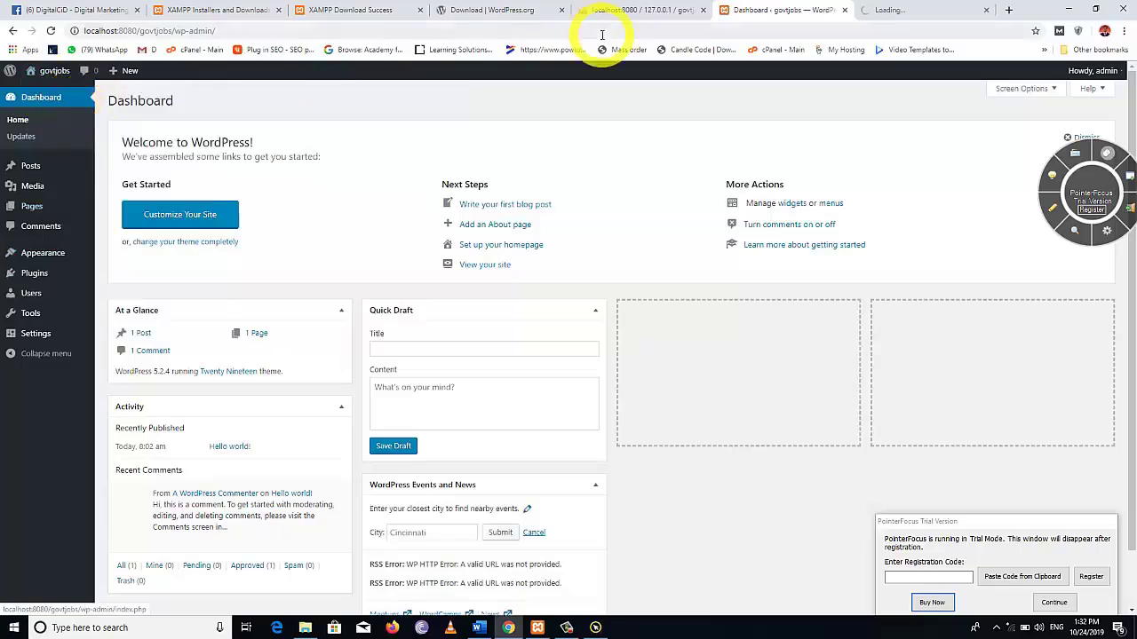
pyautogui.click(928, 11)
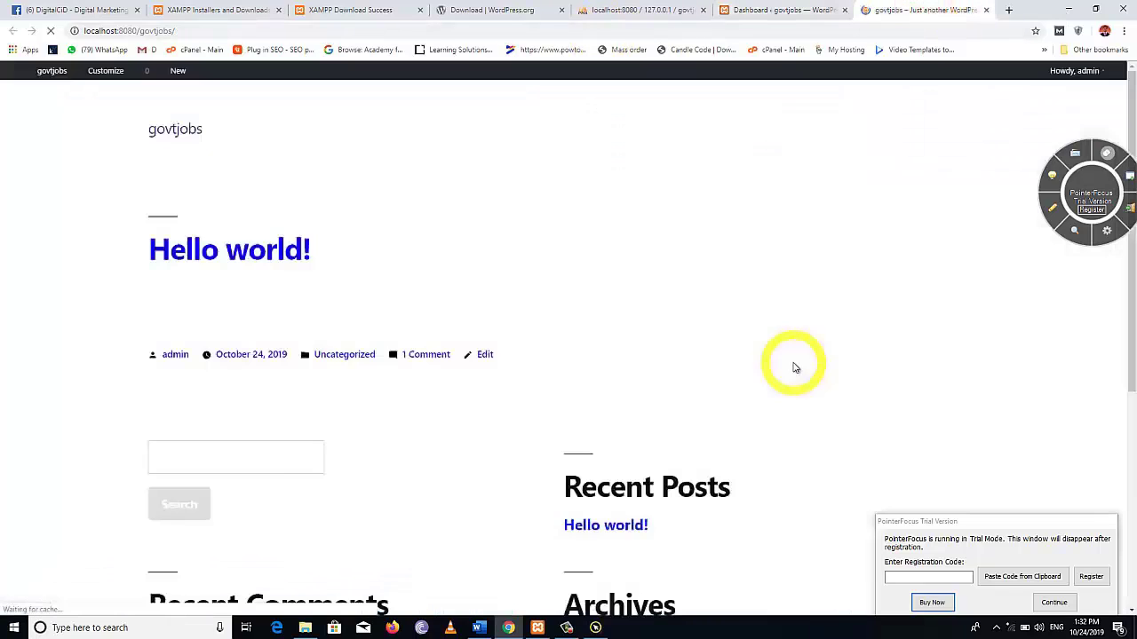